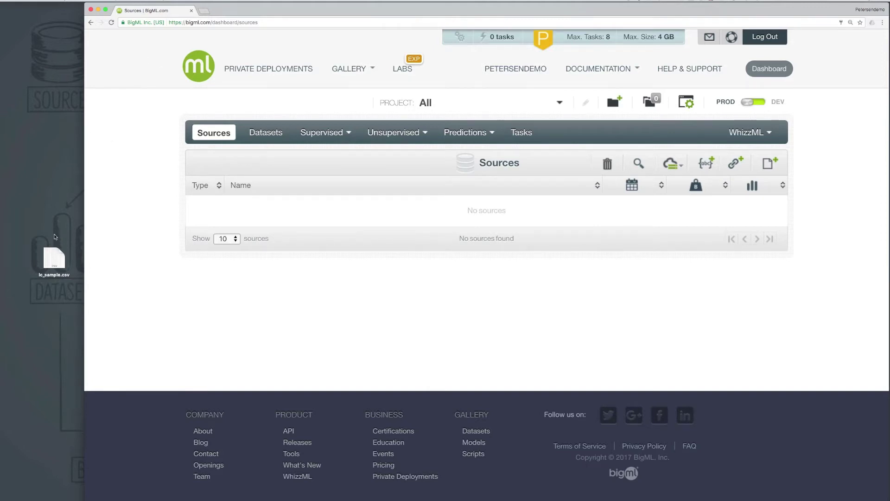
Upload lc_sample.csv as a new source and open its field and instance preview.
drag(54, 255, 278, 268)
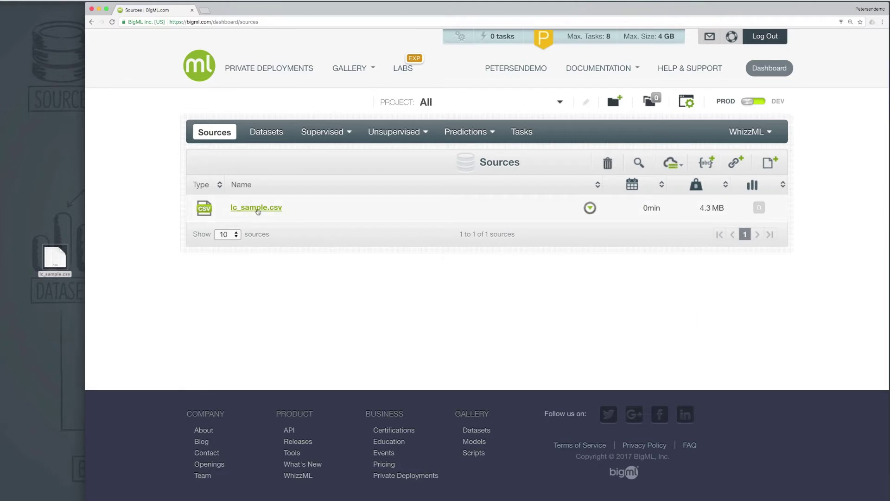
click(257, 207)
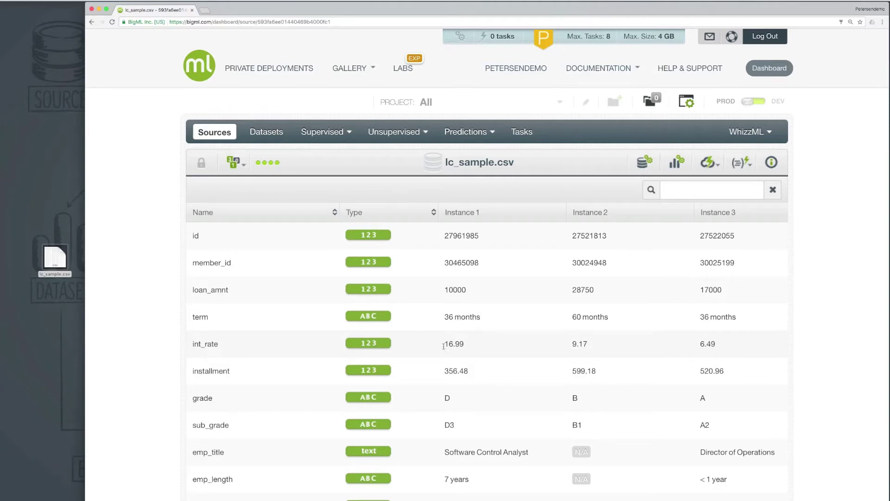
scroll(444, 346, right, 10)
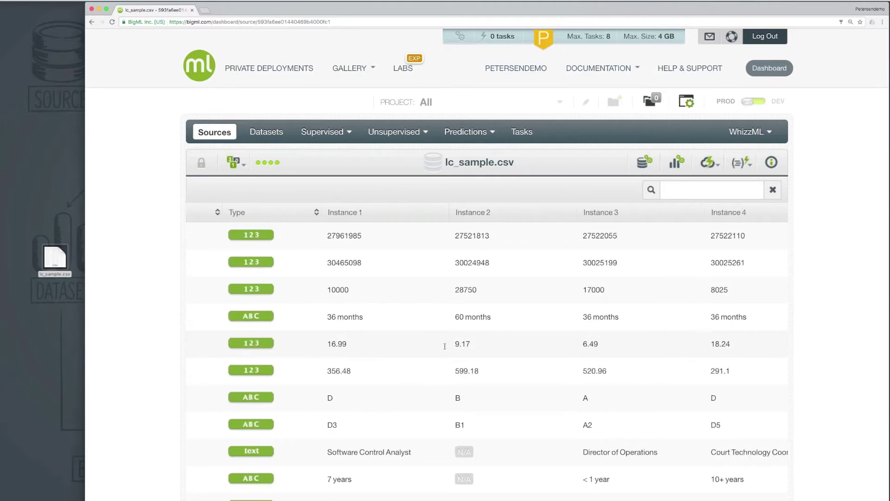
scroll(445, 345, left, 10)
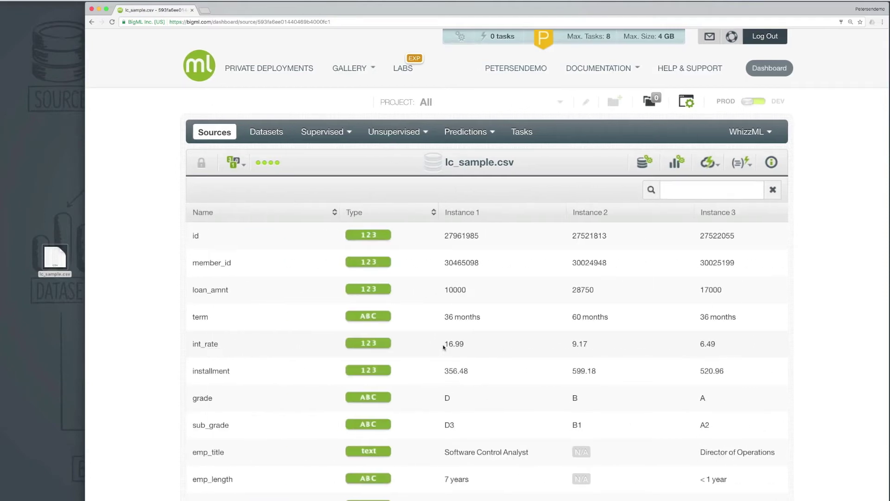
scroll(447, 345, down, 1)
scroll(446, 345, down, 15)
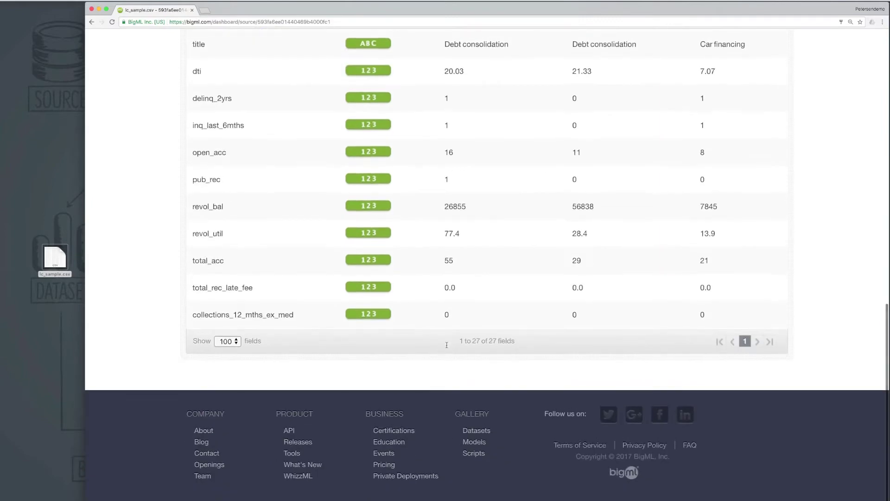
scroll(446, 345, up, 2)
scroll(446, 345, up, 15)
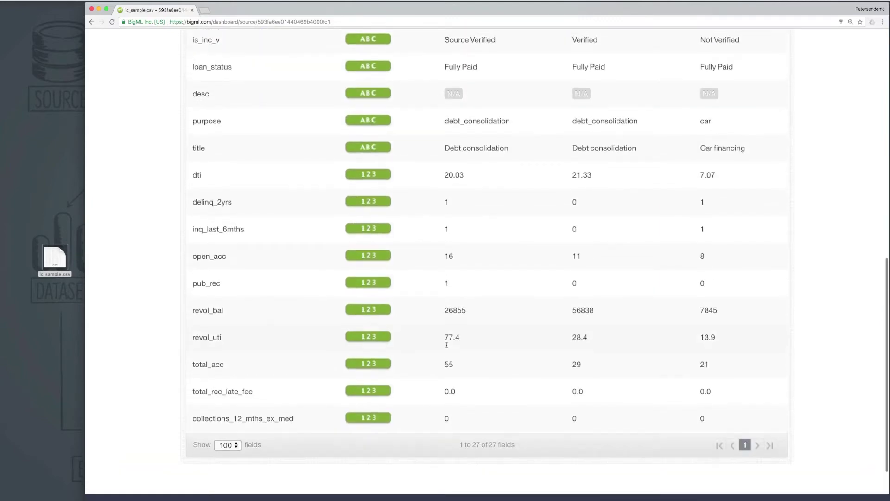
scroll(447, 344, up, 10)
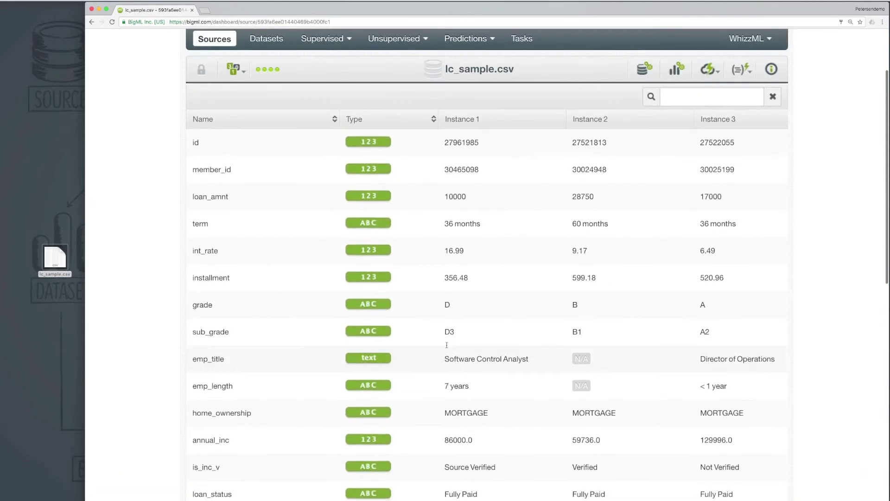
scroll(446, 345, up, 3)
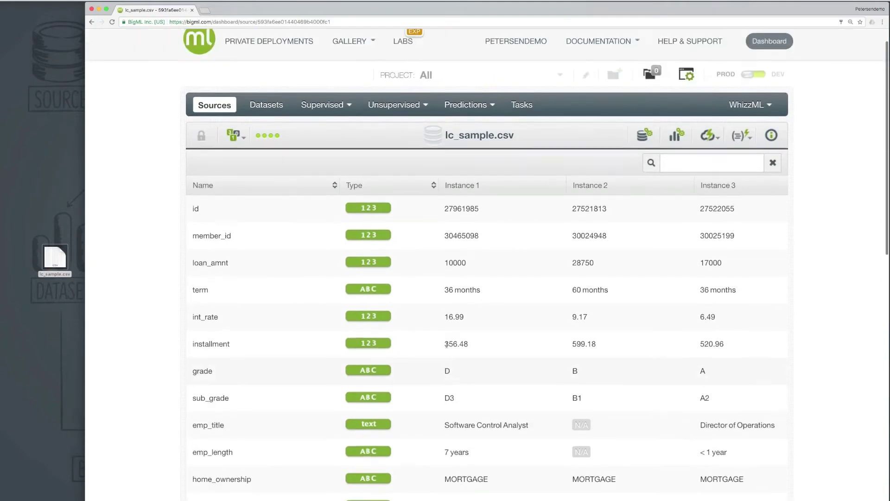
click(191, 268)
drag(190, 267, 229, 268)
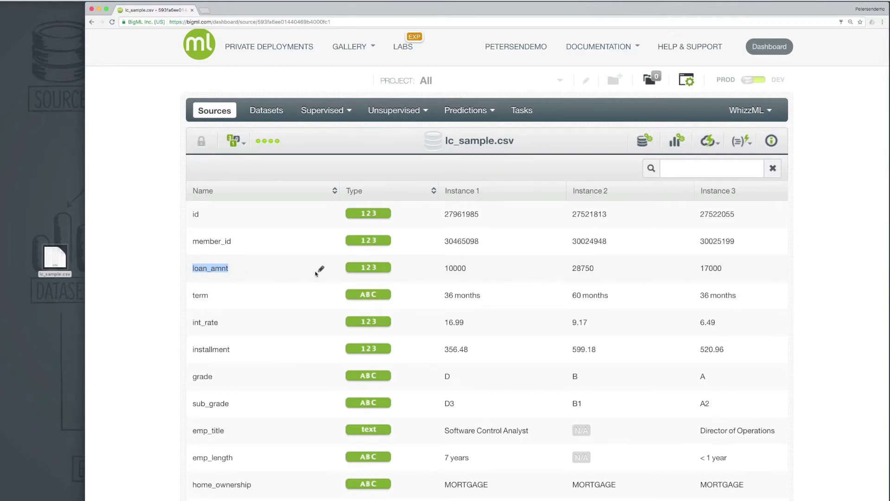
mouse_move(361, 270)
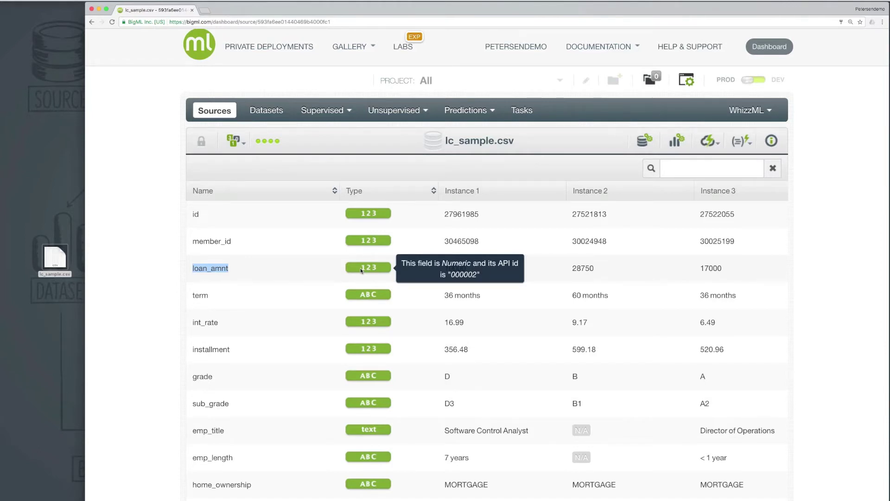
click(237, 297)
drag(216, 297, 188, 297)
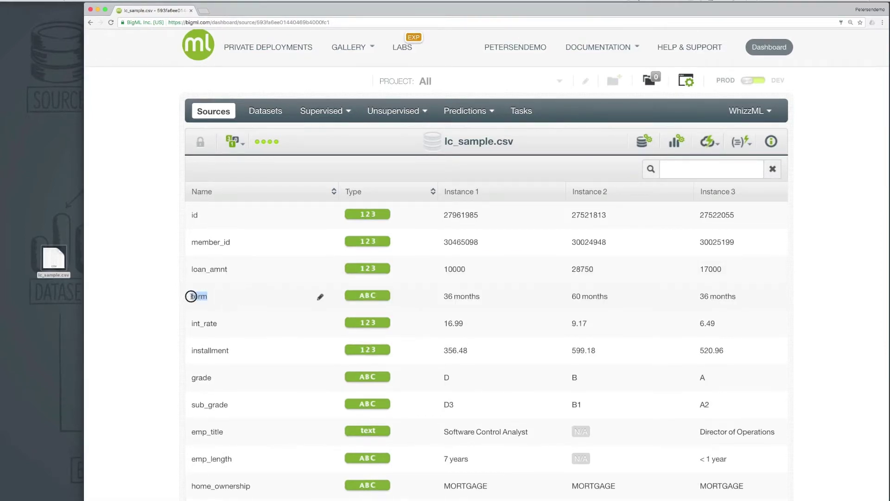
drag(482, 297, 441, 297)
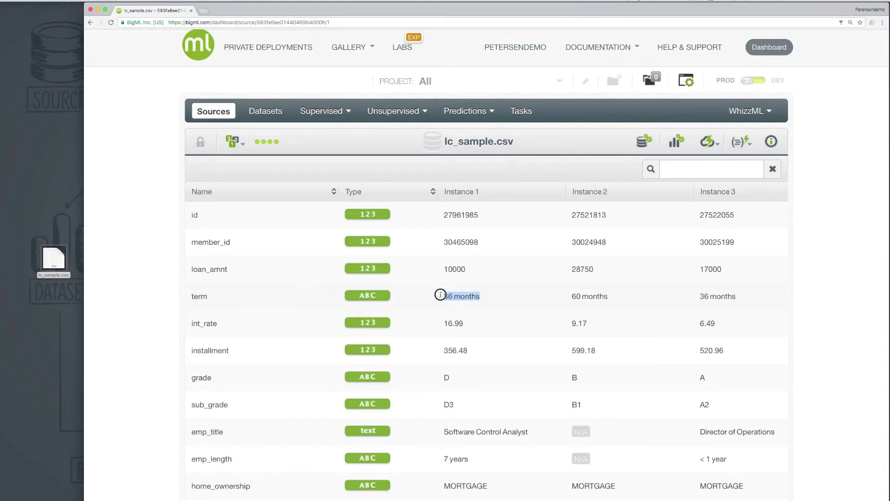
drag(608, 297, 566, 297)
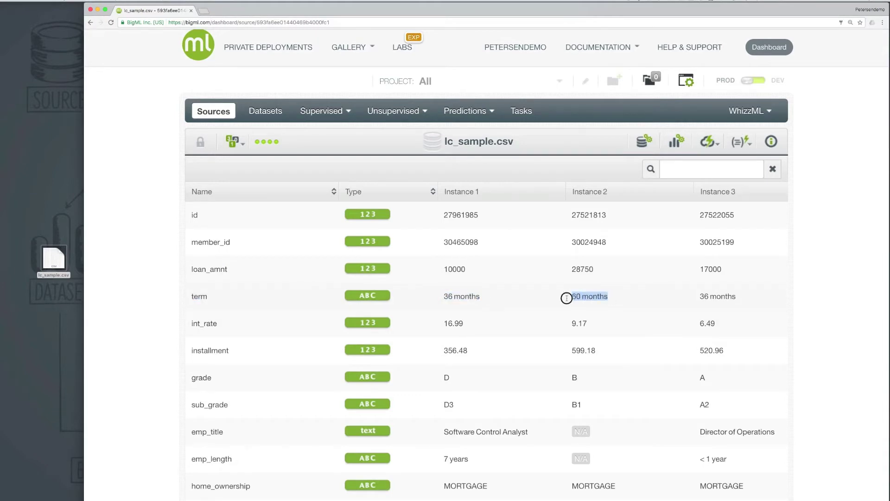
mouse_move(378, 296)
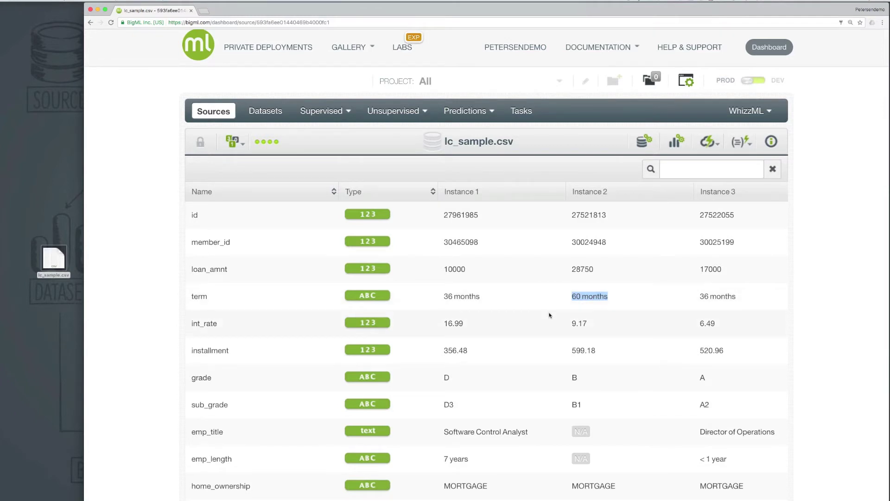
scroll(215, 440, down, 2)
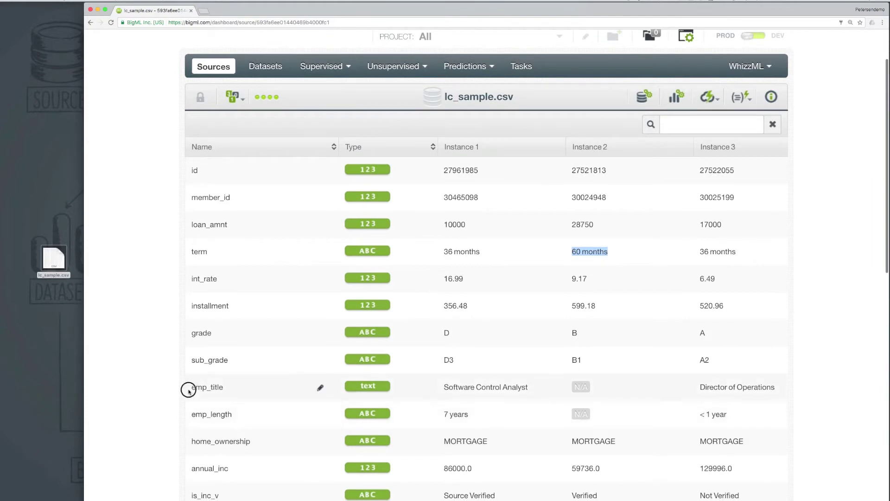
drag(188, 389, 224, 389)
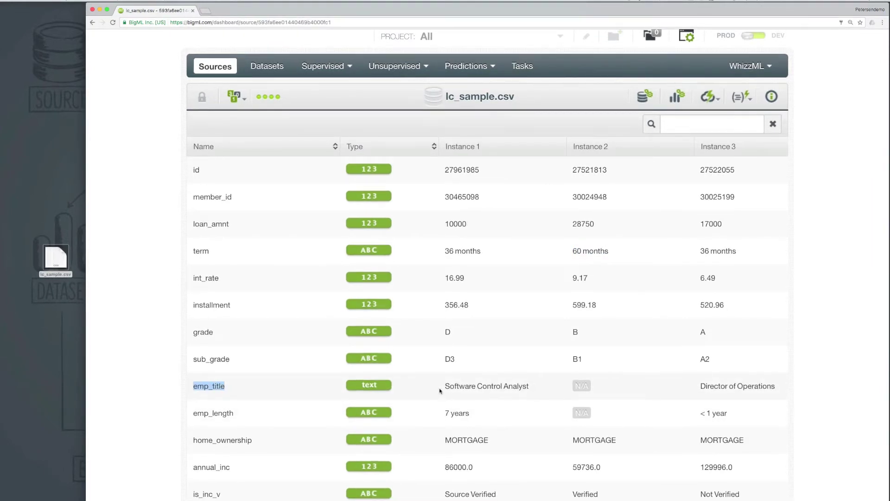
mouse_move(377, 391)
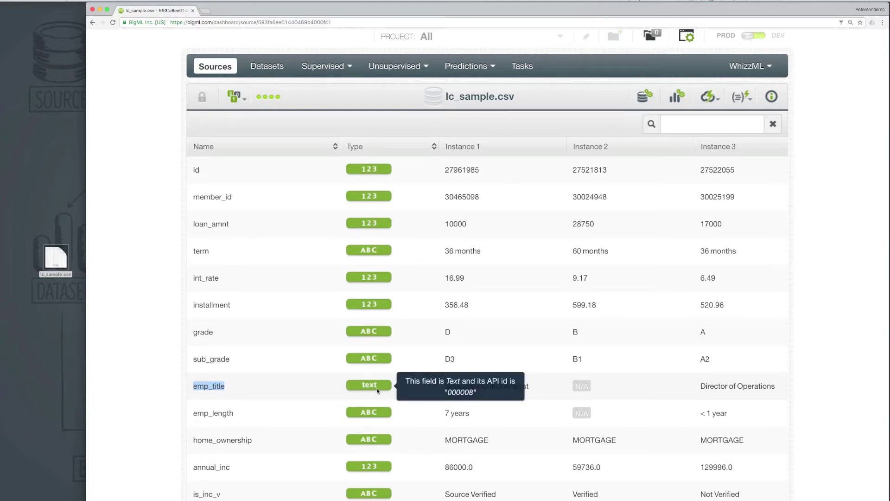
scroll(378, 391, down, 5)
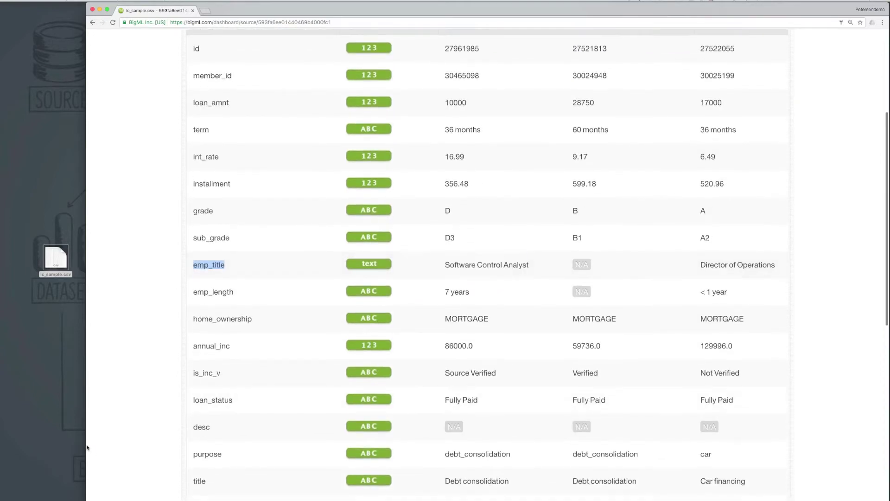
double_click(209, 428)
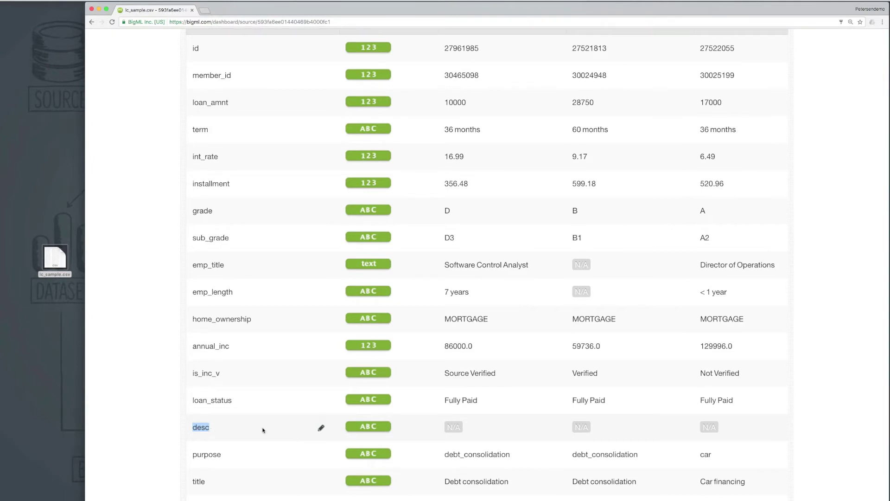
mouse_move(358, 430)
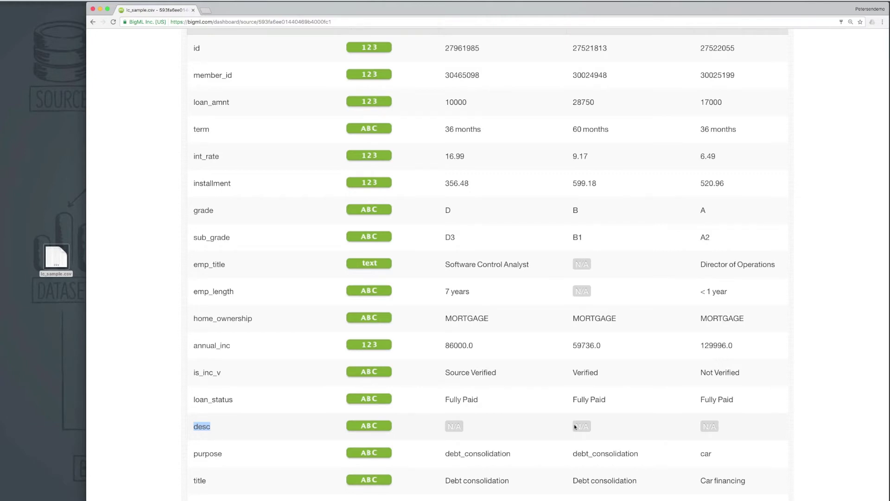
drag(445, 427, 627, 425)
click(607, 428)
scroll(607, 428, up, 5)
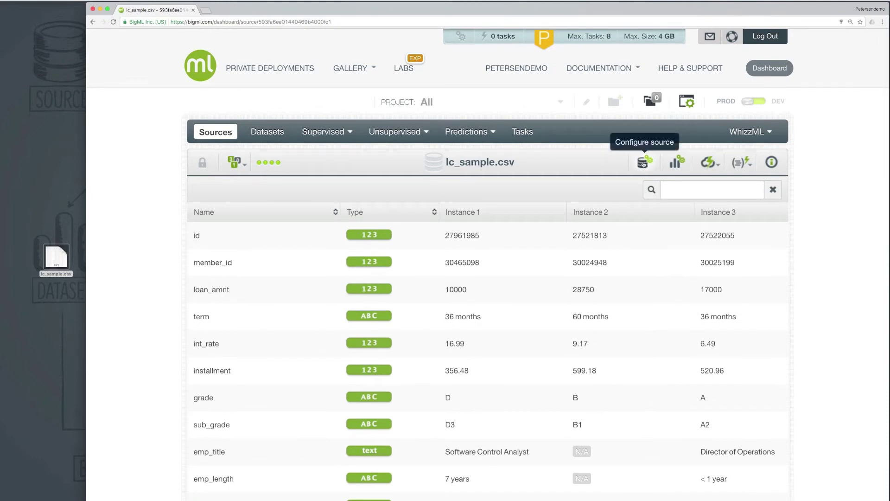
Change the lc_sample.csv desc field type from Categorical to Text and update the source.
click(644, 162)
scroll(360, 338, down, 1)
scroll(361, 338, down, 7)
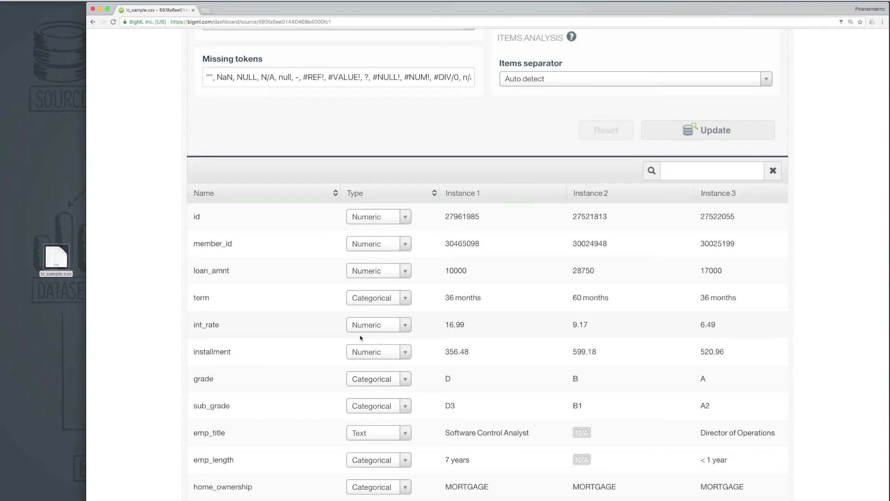
scroll(360, 337, down, 1)
scroll(361, 338, down, 5)
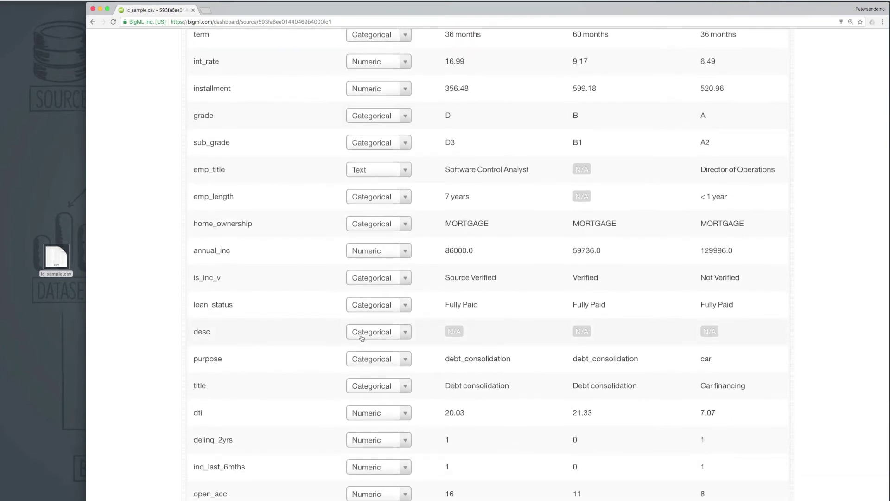
click(362, 338)
click(367, 372)
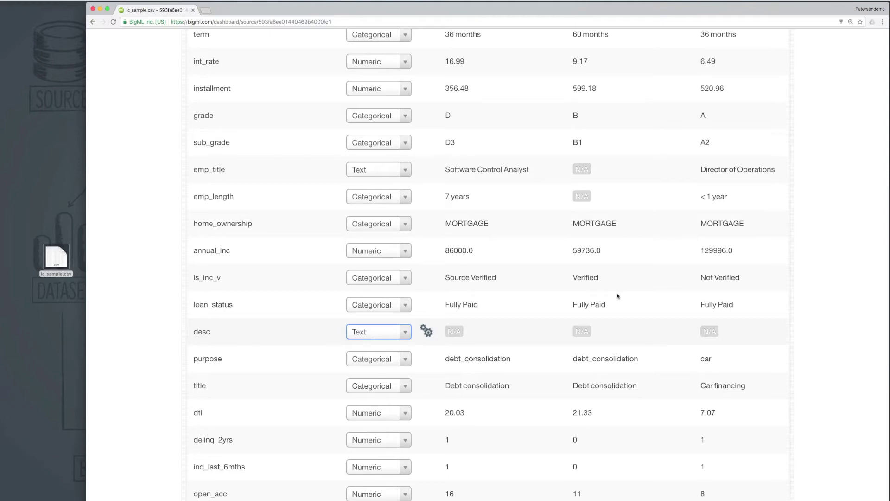
scroll(695, 278, up, 7)
scroll(681, 187, up, 4)
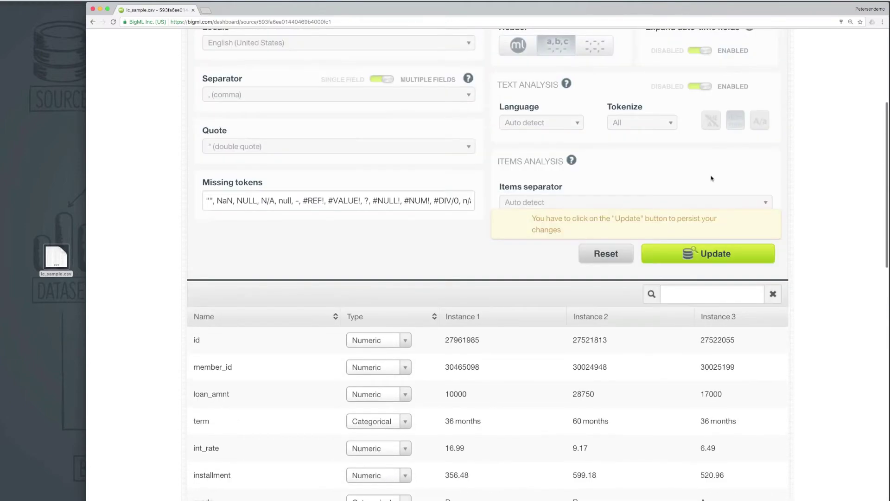
click(708, 364)
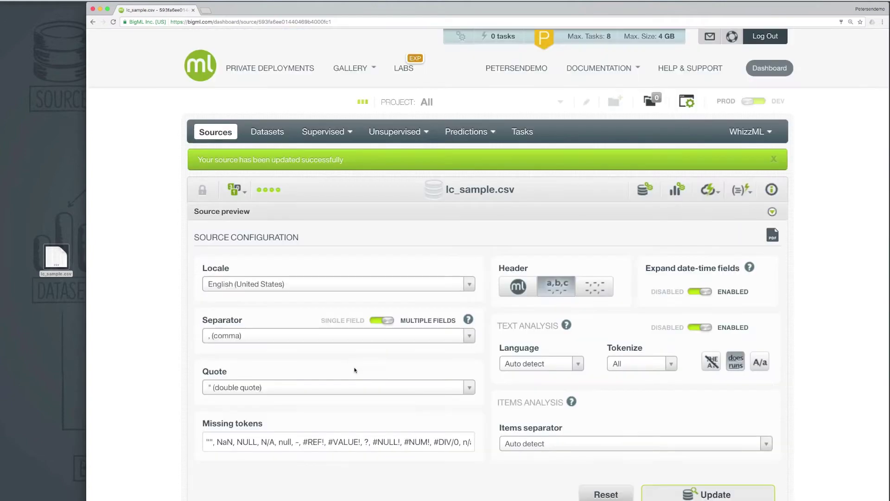
scroll(355, 369, down, 15)
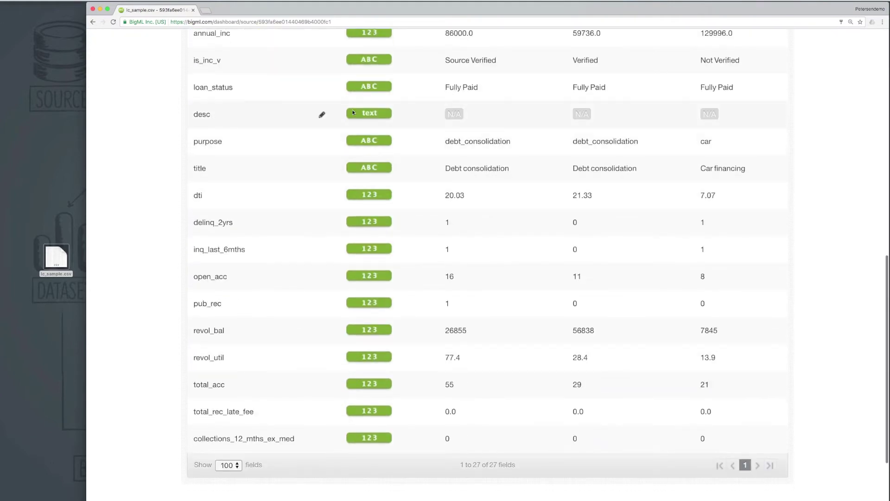
mouse_move(357, 113)
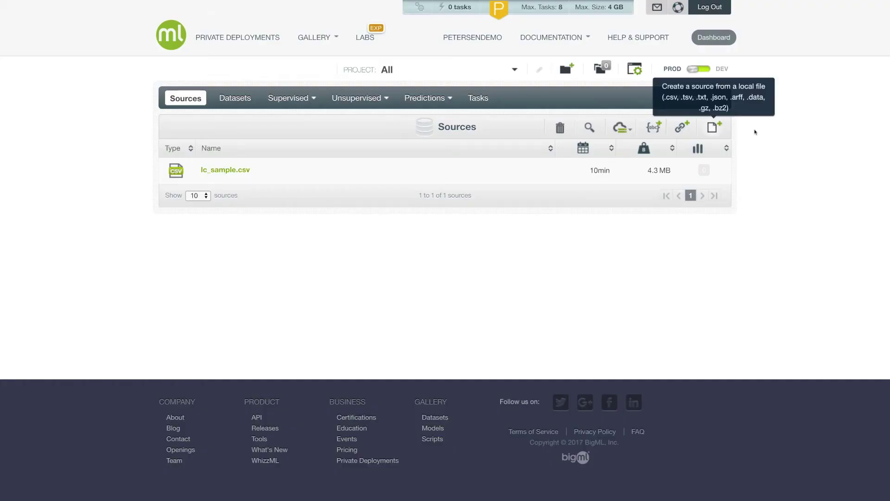
Start a new source from a local file to bring up the file picker.
click(715, 132)
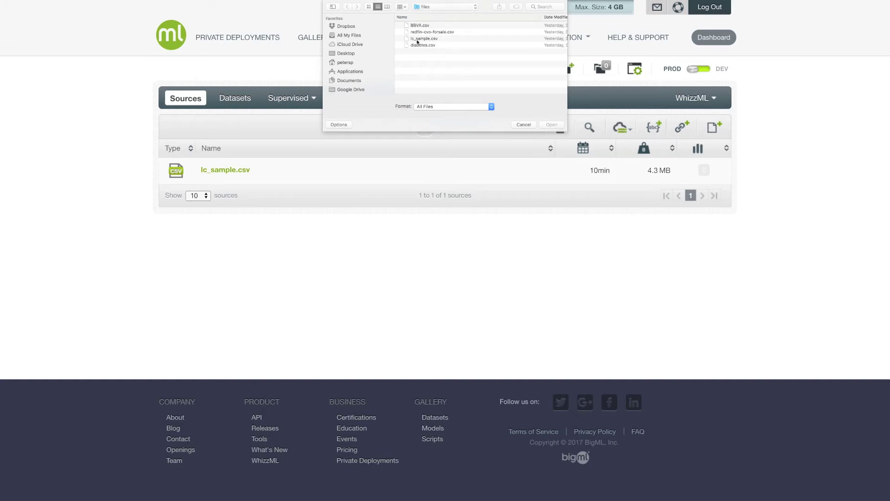
Upload diabetes.csv from the files folder as a new source.
click(431, 7)
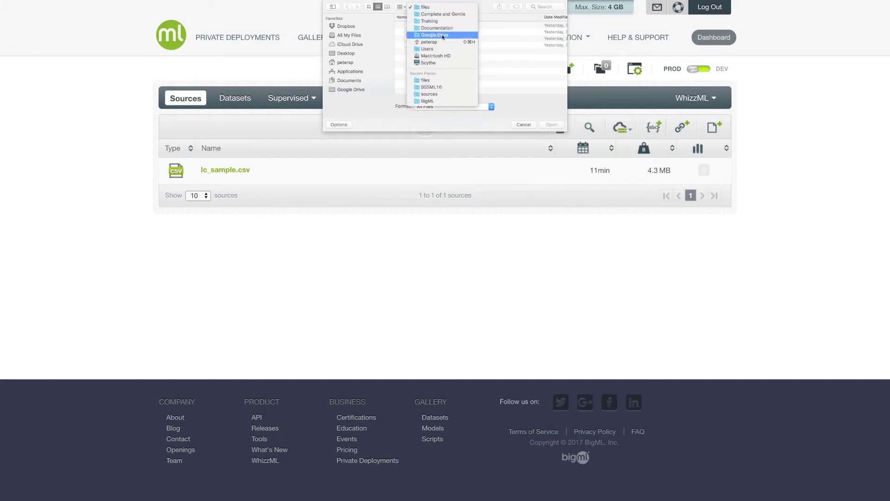
click(441, 7)
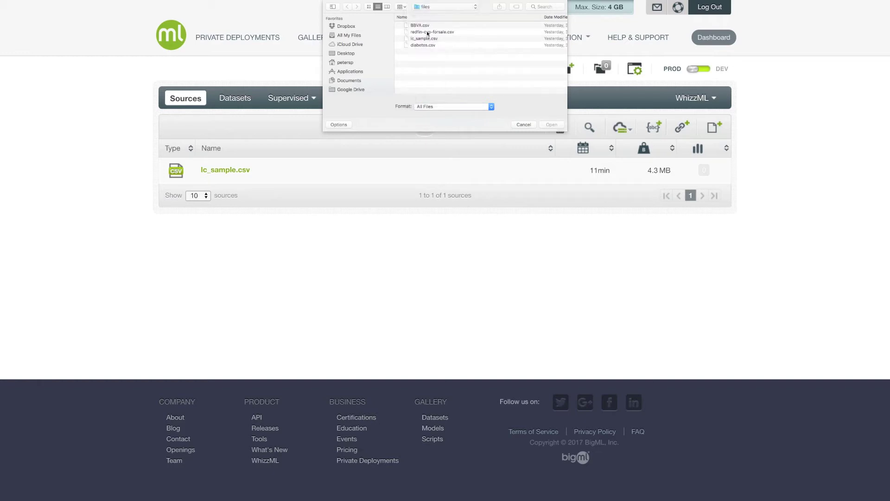
click(427, 45)
double_click(427, 45)
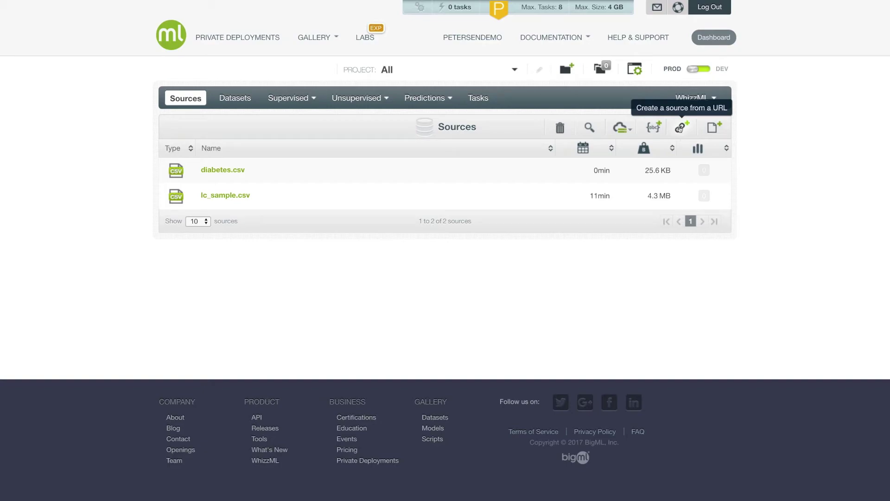
click(680, 128)
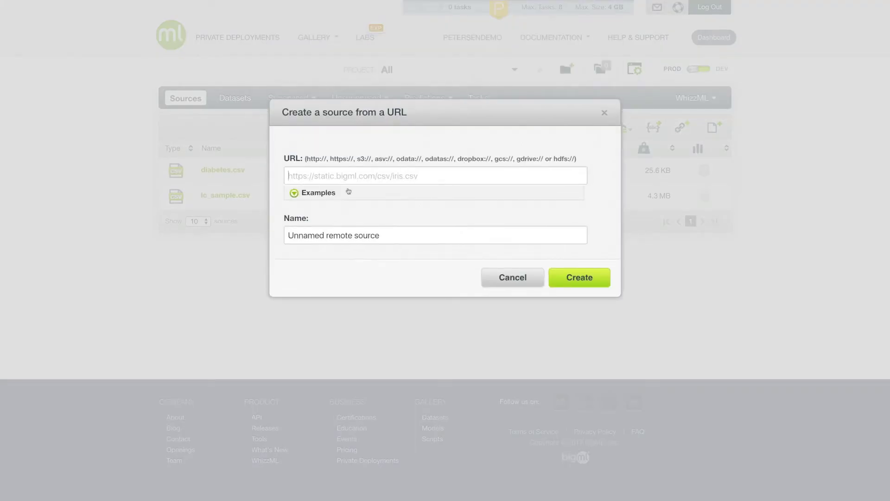
Create an 'Iris from S3' source from the public s3:// iris example URL.
click(321, 194)
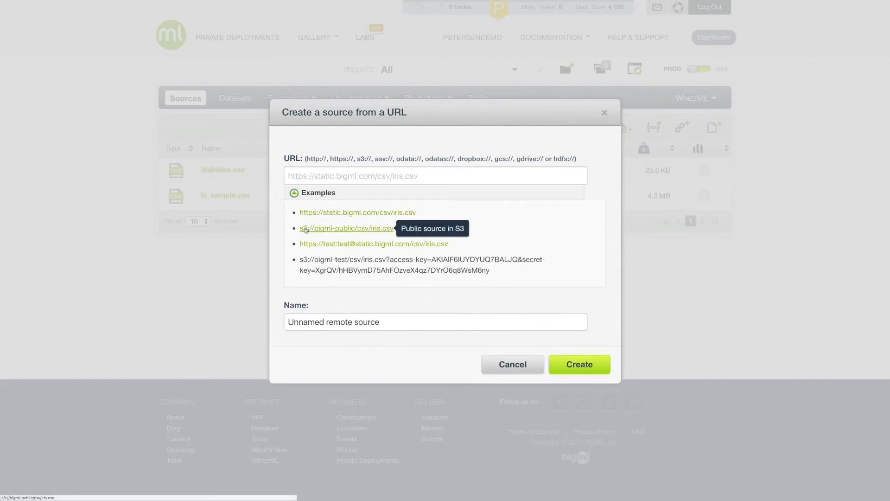
click(339, 229)
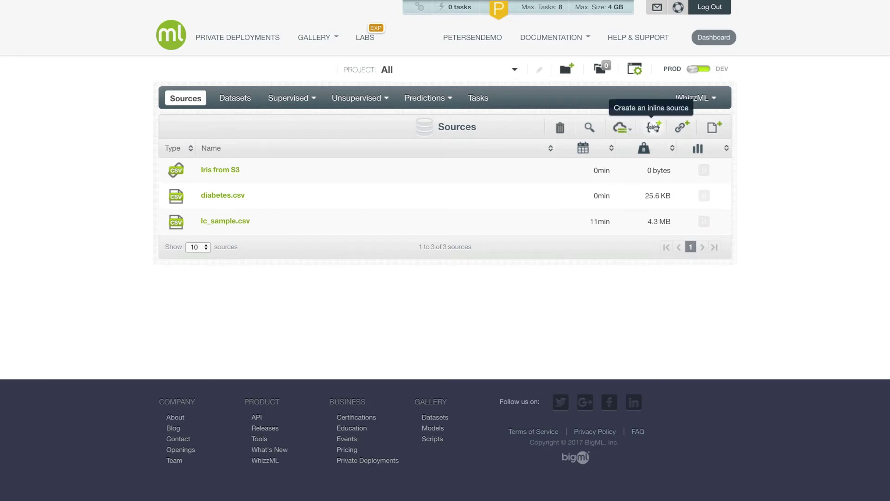
click(654, 127)
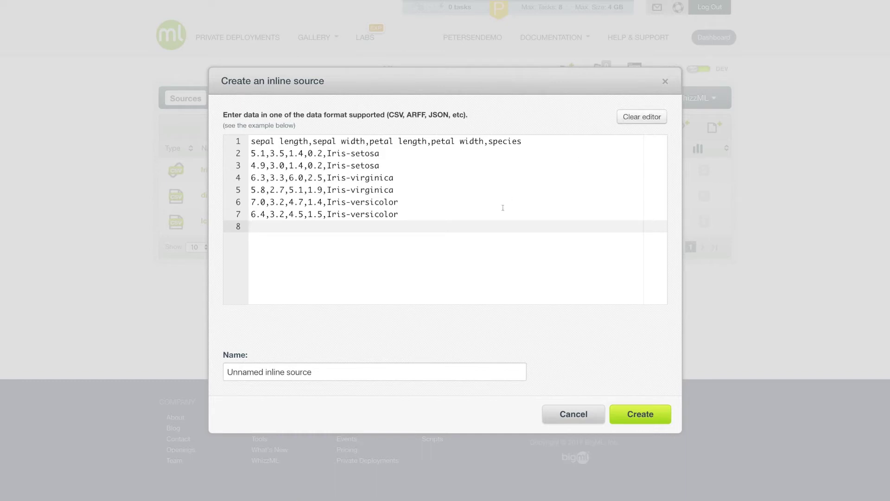
text(5,6,7,5)
click(648, 118)
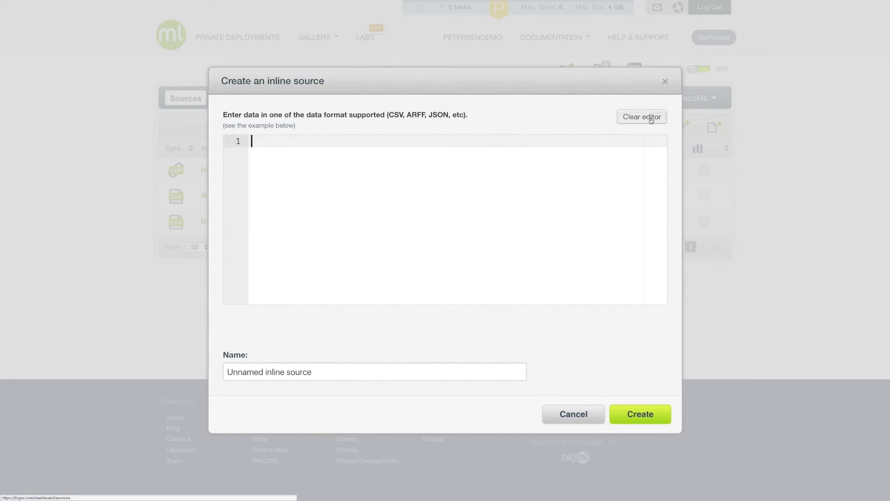
click(567, 417)
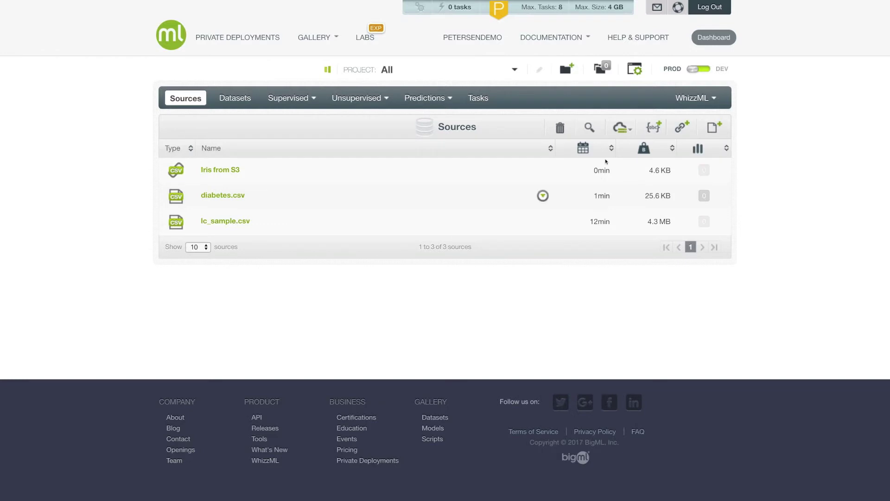
click(623, 132)
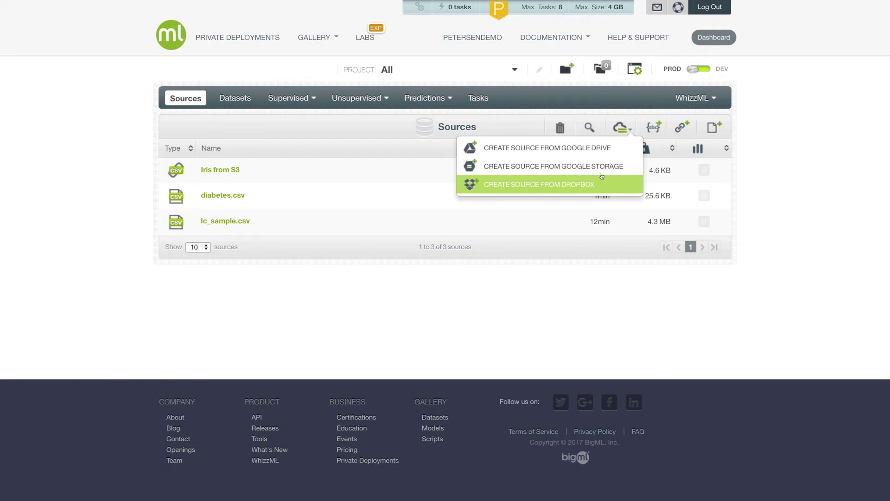
Import diabetes.arff from Dropbox's Demo Sources folder and open the new source.
click(574, 186)
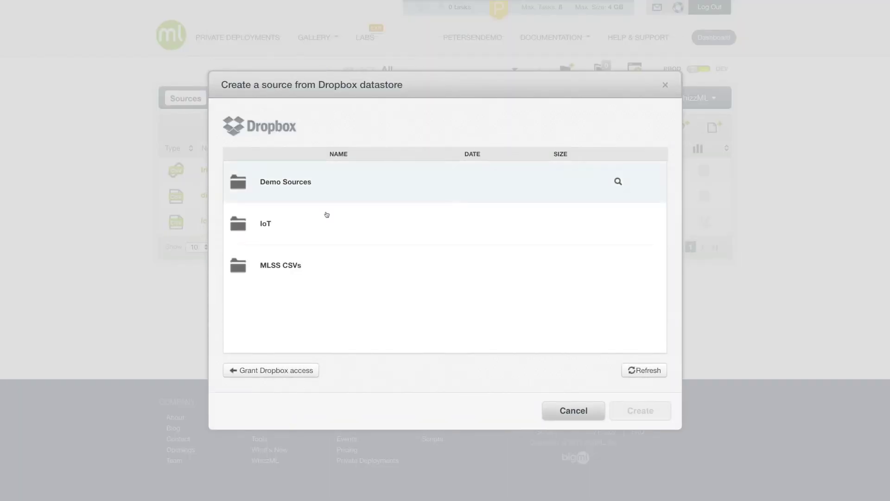
click(304, 185)
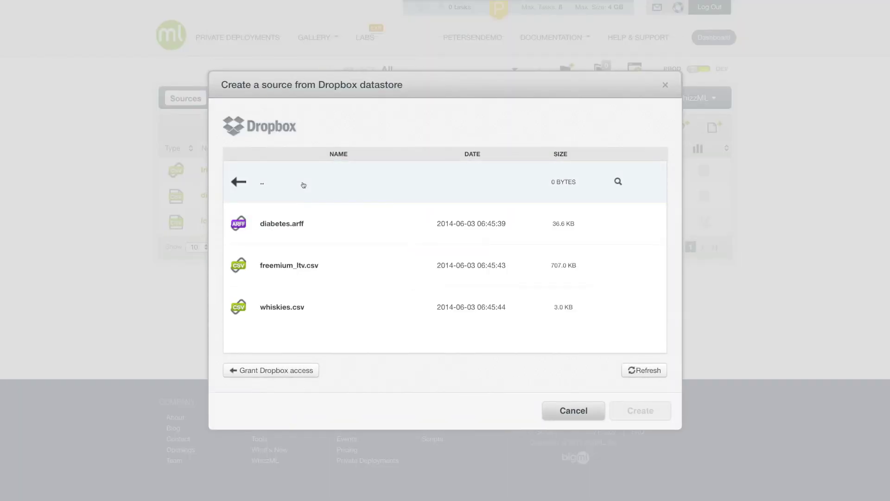
click(292, 223)
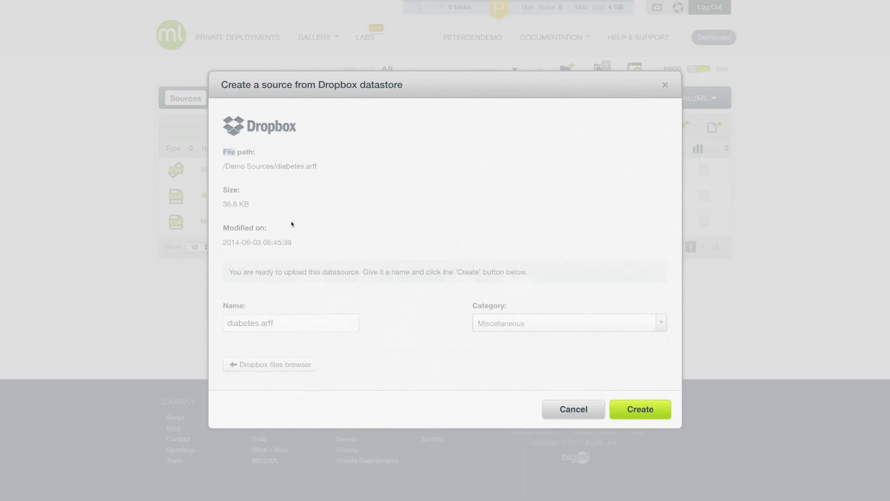
click(634, 407)
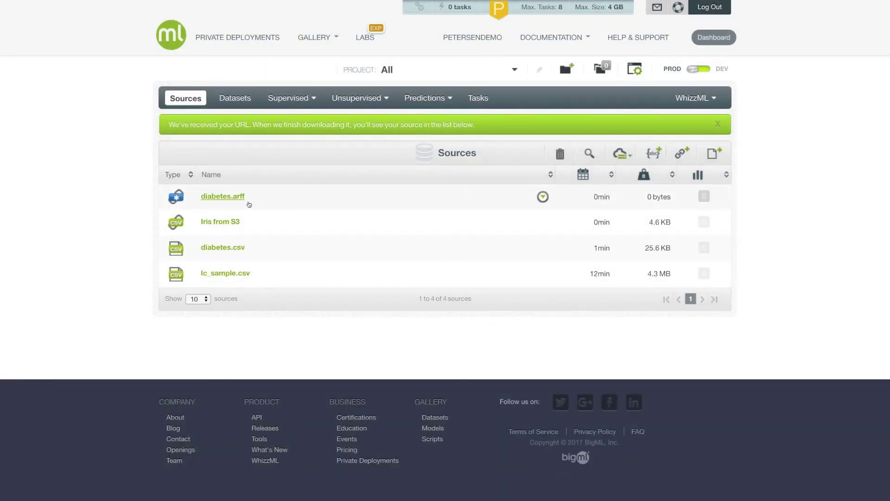
click(230, 176)
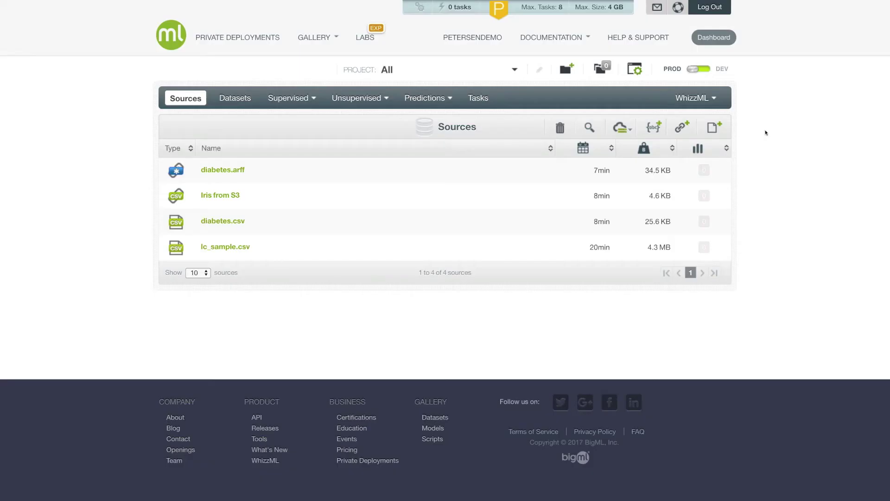
Upload BBVA.csv from the local files and open its new source page.
click(704, 131)
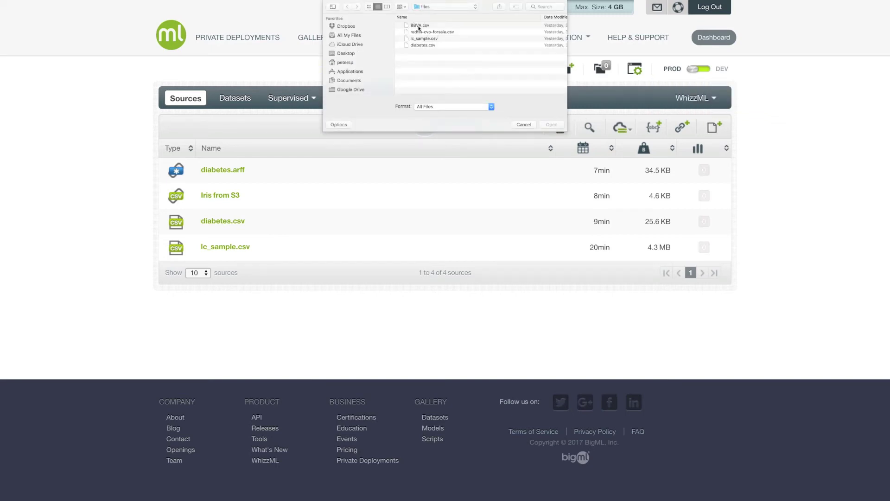
double_click(419, 26)
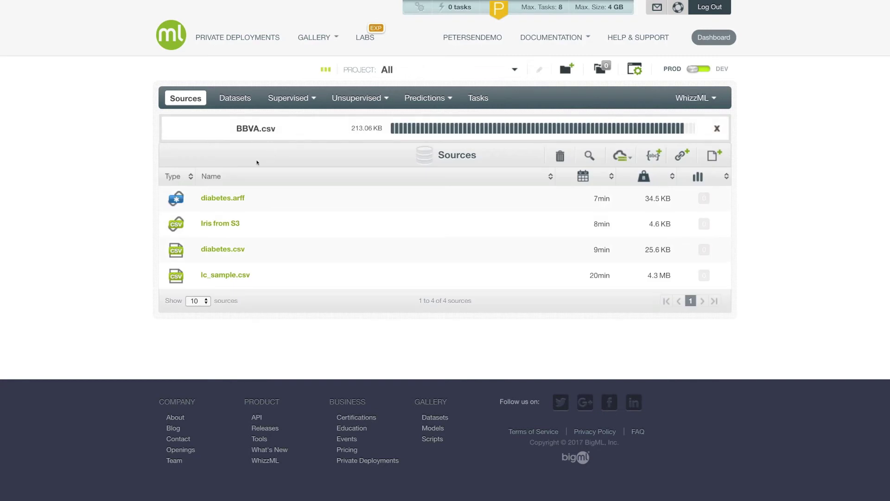
click(222, 195)
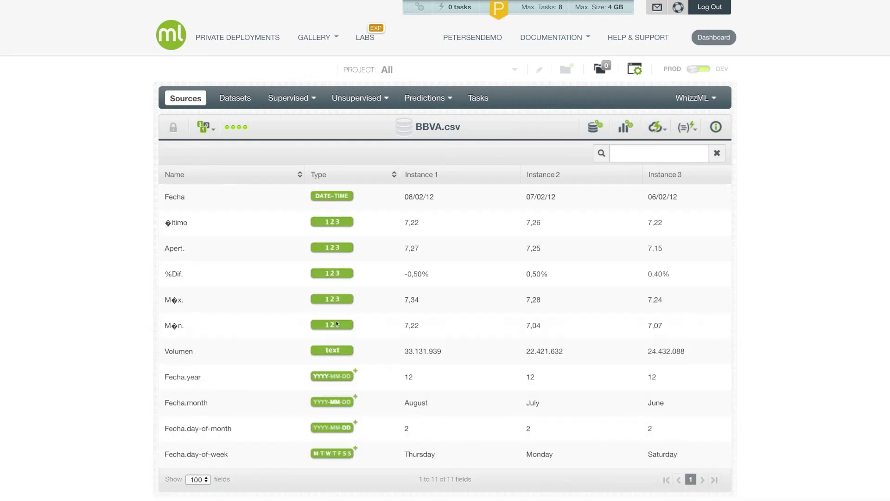
click(410, 223)
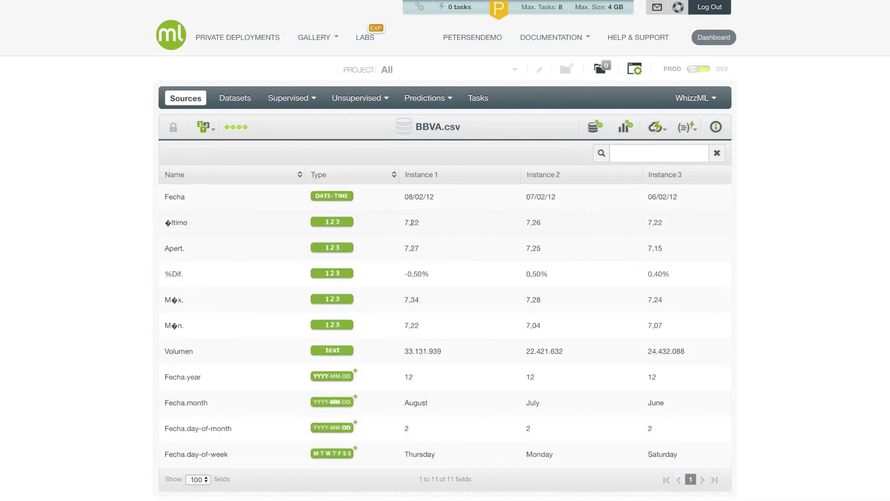
drag(410, 222, 419, 223)
click(410, 222)
click(405, 222)
drag(404, 223, 420, 224)
click(400, 226)
drag(404, 223, 419, 224)
click(598, 128)
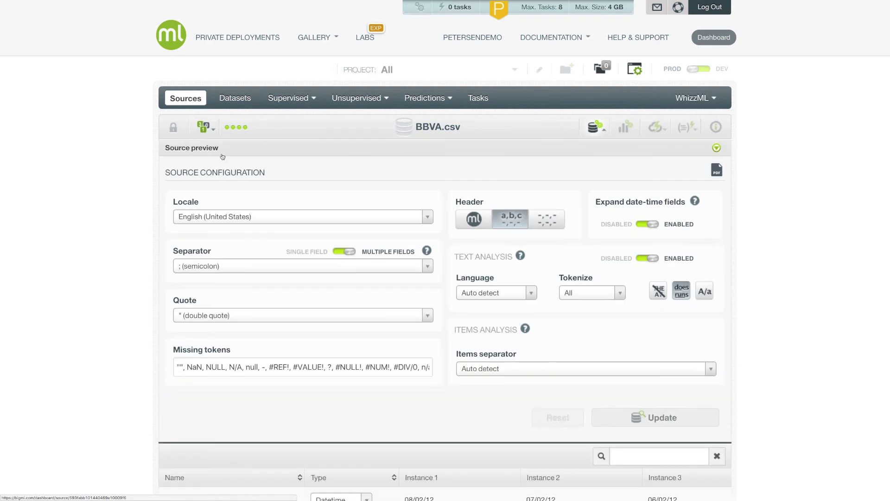
Reparse BBVA.csv with the Spanish (Spain) locale and check Instance 1's 7,22 value.
click(209, 222)
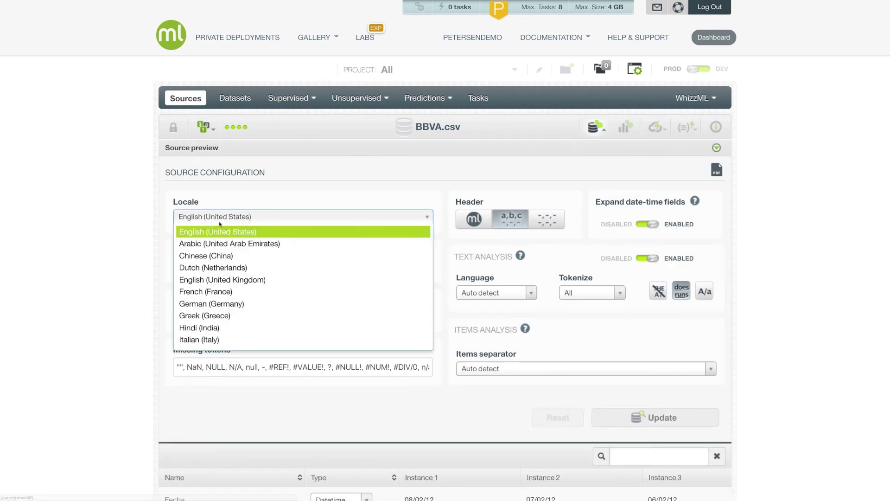
scroll(221, 302, down, 3)
scroll(220, 301, down, 2)
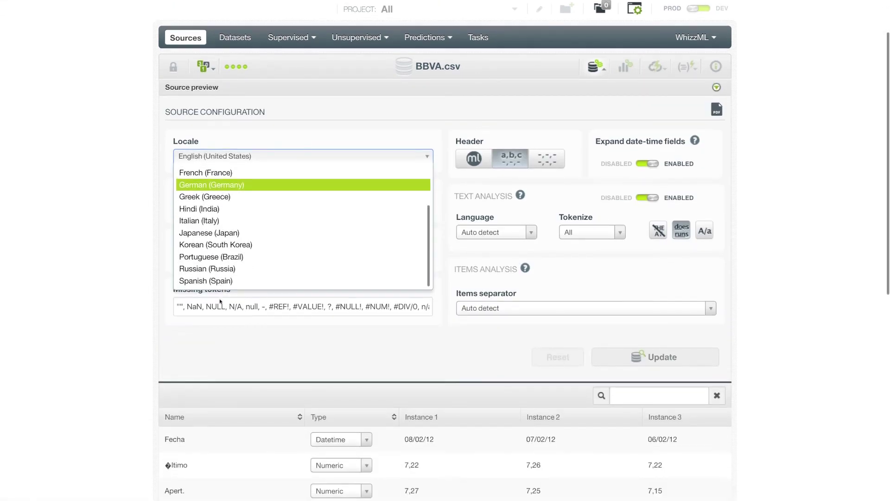
click(223, 244)
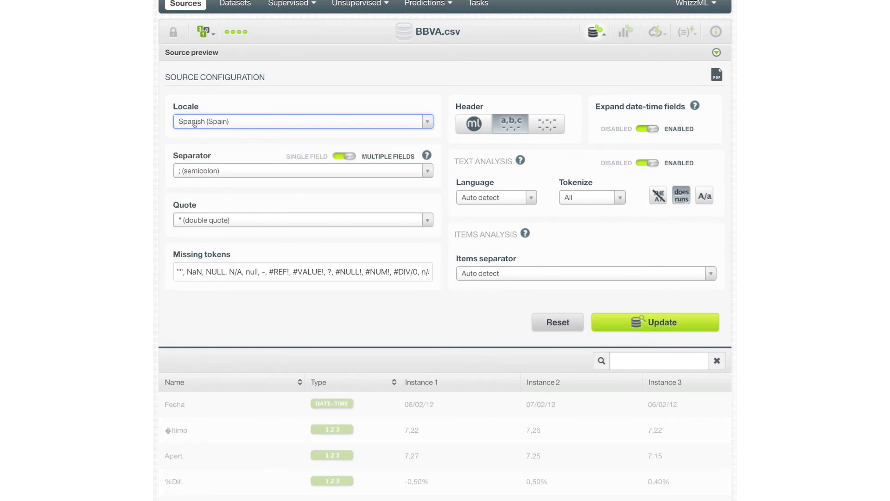
click(651, 320)
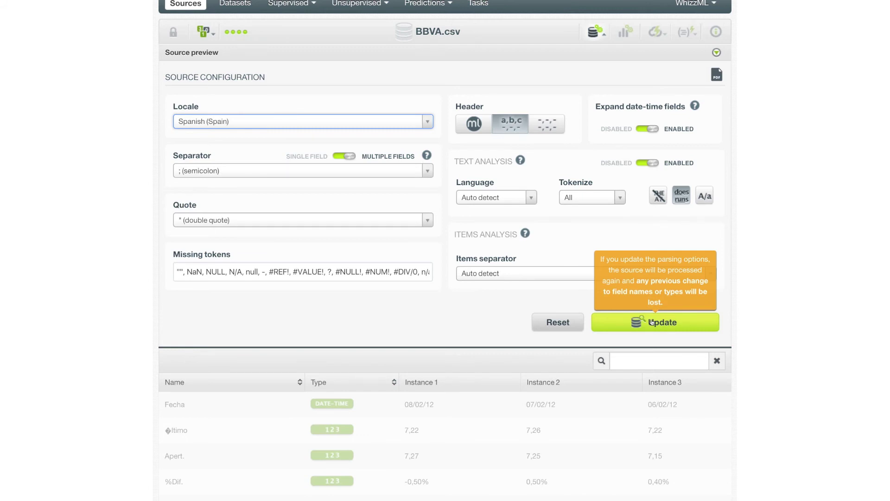
click(651, 321)
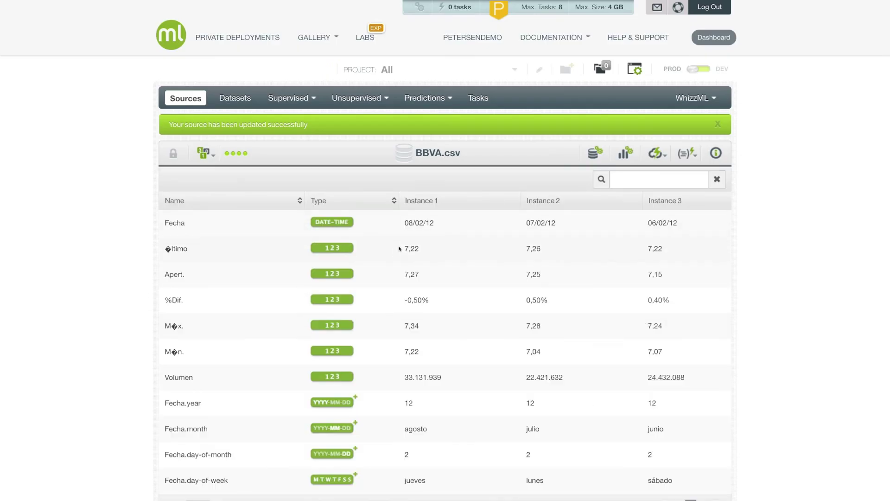
drag(401, 248, 421, 222)
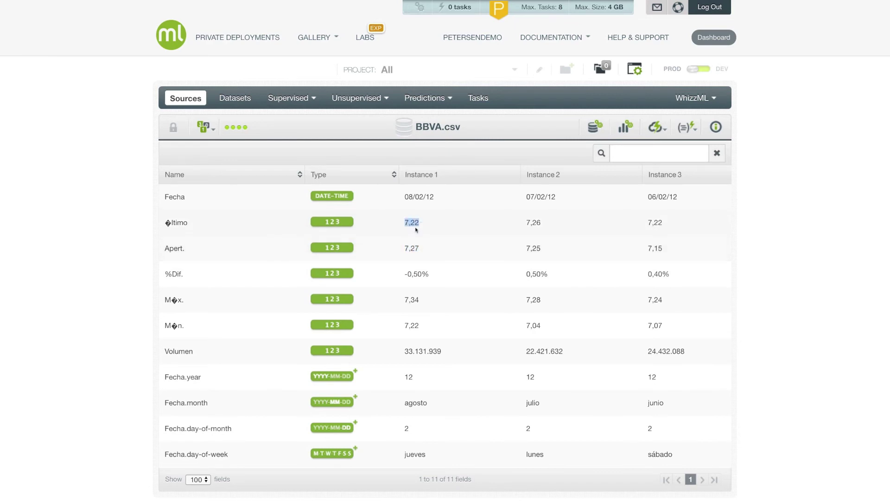
click(594, 128)
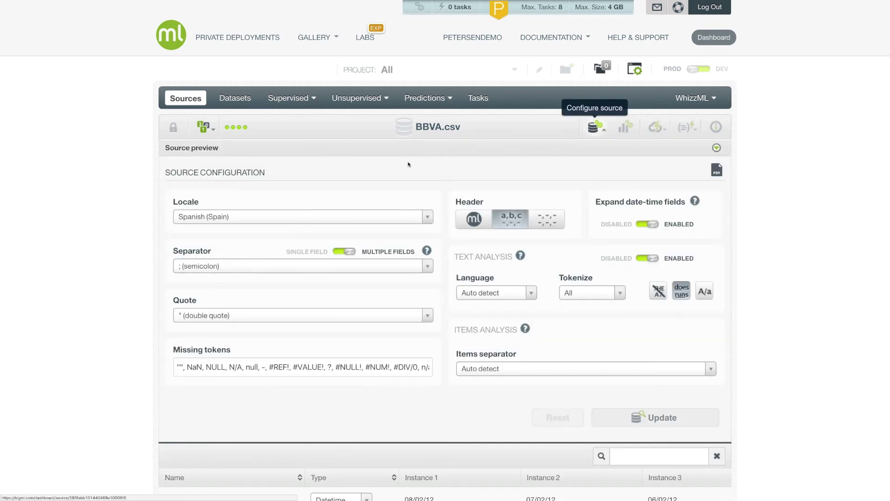
Try custom separators '#' then ';', then switch BBVA.csv to read as a single field.
click(191, 268)
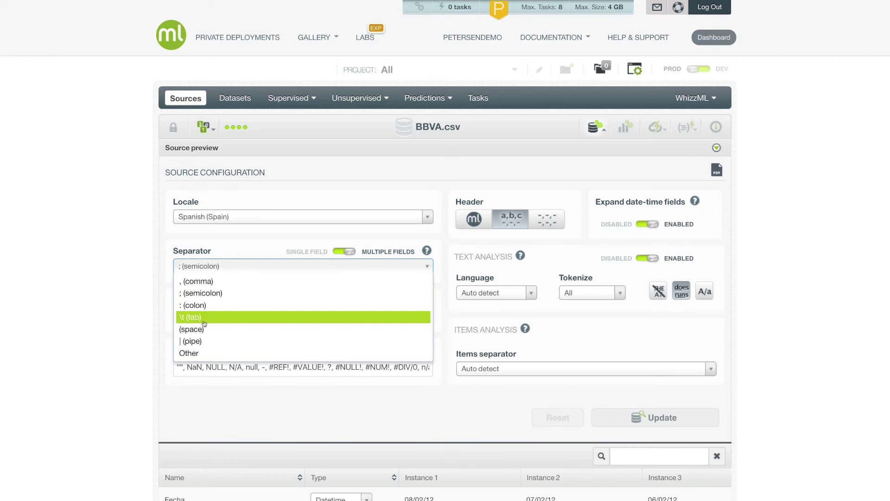
click(209, 354)
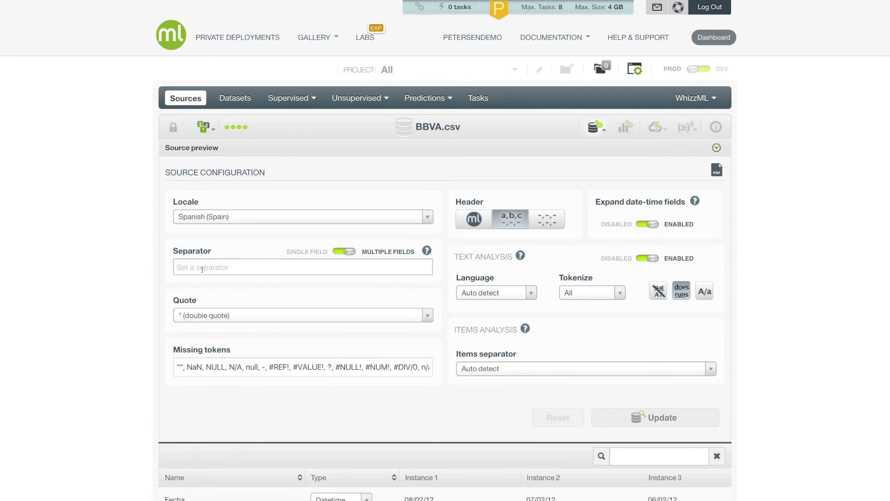
text(#)
key(BackSpace)
text(; (semicolon)
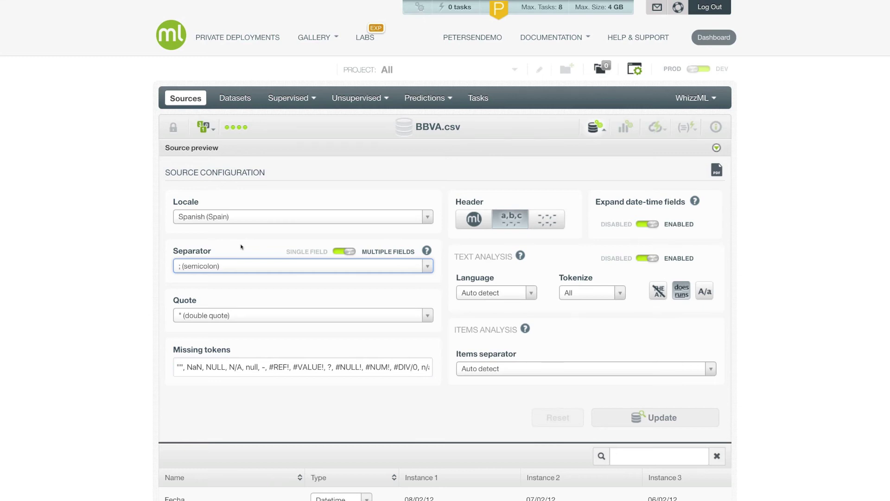
click(341, 252)
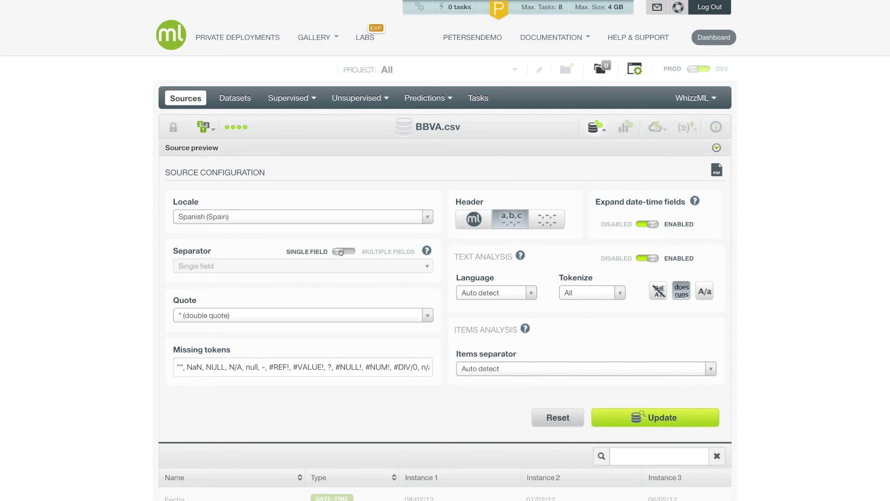
mouse_move(427, 250)
Switch back to ';'-separated multiple fields and confirm double quote as the quote character.
click(344, 252)
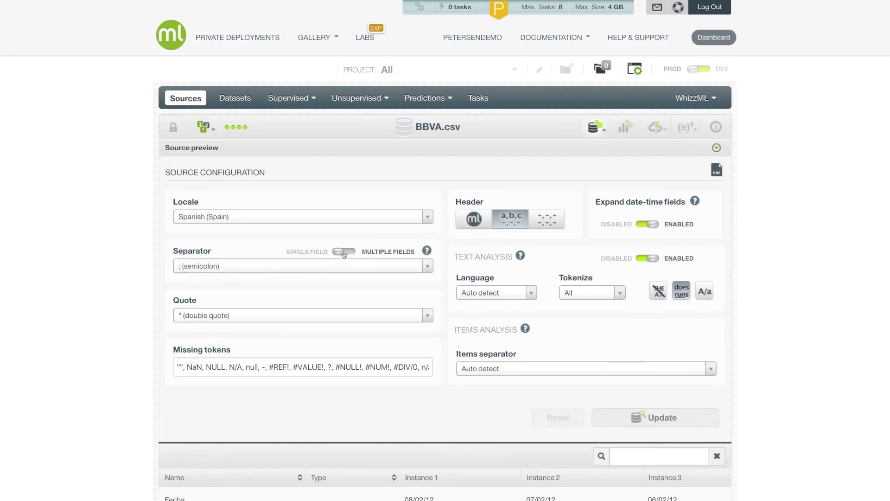
click(209, 316)
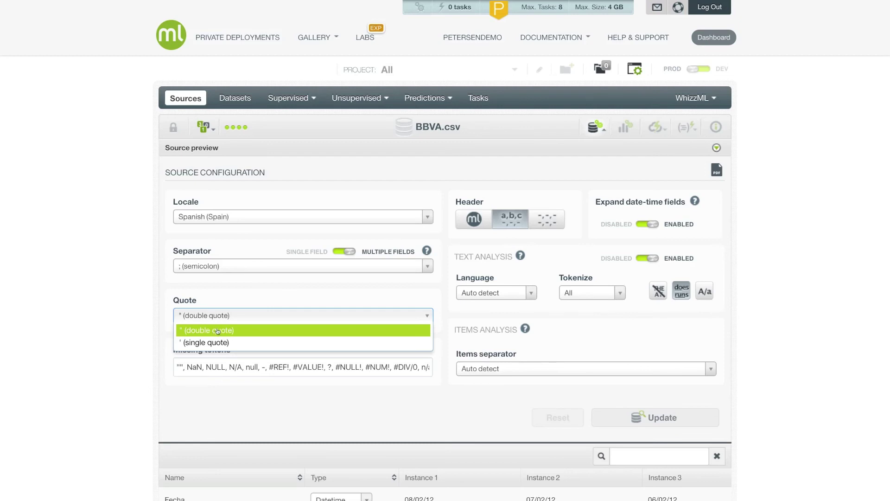
click(232, 297)
Insert 'NoValue, NotANumber,' at the start of the BBVA.csv missing tokens list, before "", NaN, NULL.
click(225, 371)
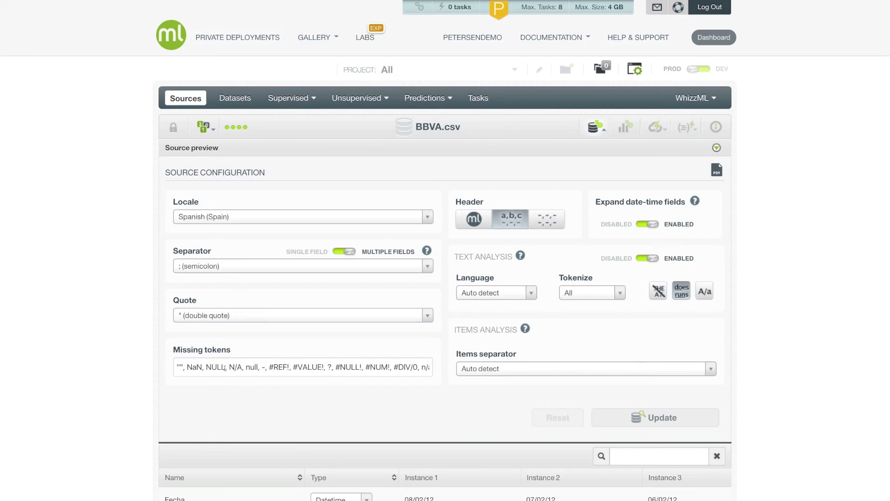
key(Right)
key(Right)
key(Right)
key(Right)
key(Right)
key(Right)
key(Right)
key(Right)
key(Right)
key(Right)
key(Right)
key(Right)
key(Right)
key(Right)
key(Right)
key(Right)
key(Right)
key(Right)
key(Right)
key(Right)
key(Right)
key(Right)
key(Right)
key(Right)
key(Right)
key(Right)
key(Right)
key(Right)
key(Right)
key(Right)
key(Right)
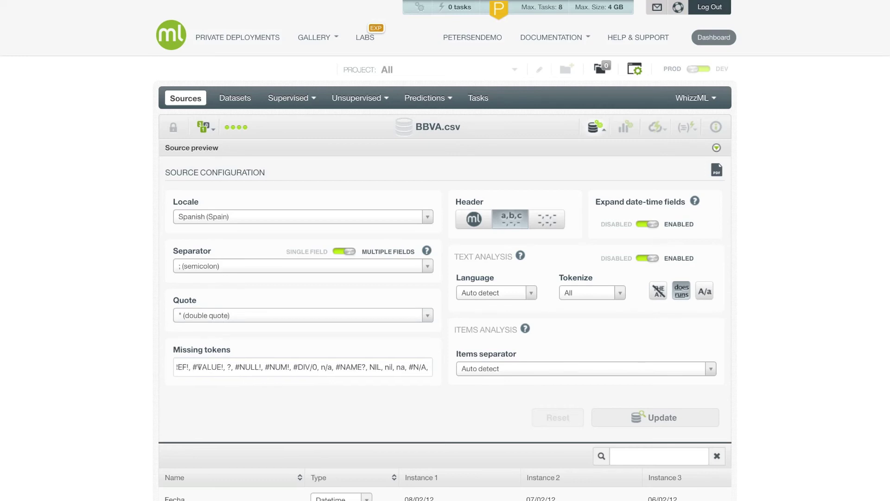
double_click(423, 366)
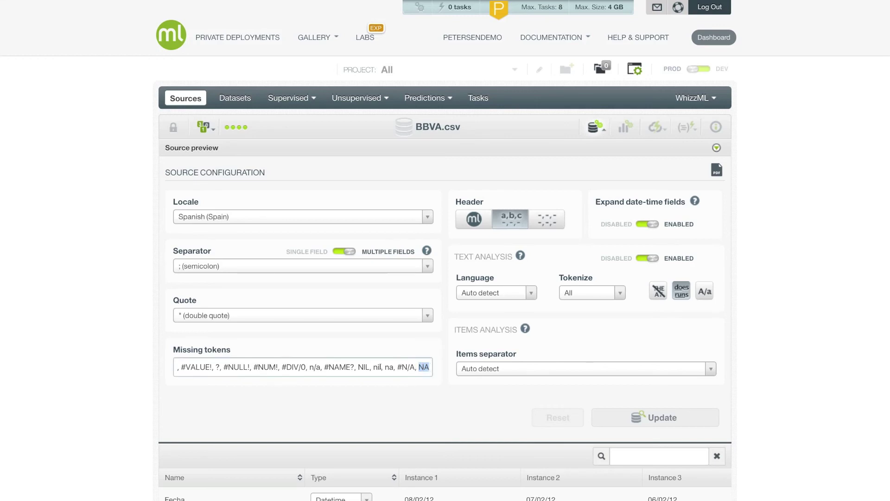
drag(356, 367, 369, 367)
key(Home)
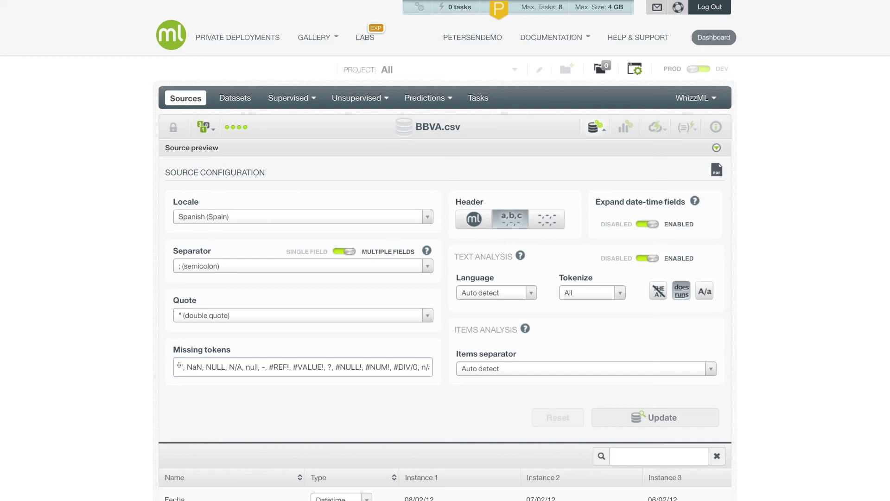
text(NoValue,)
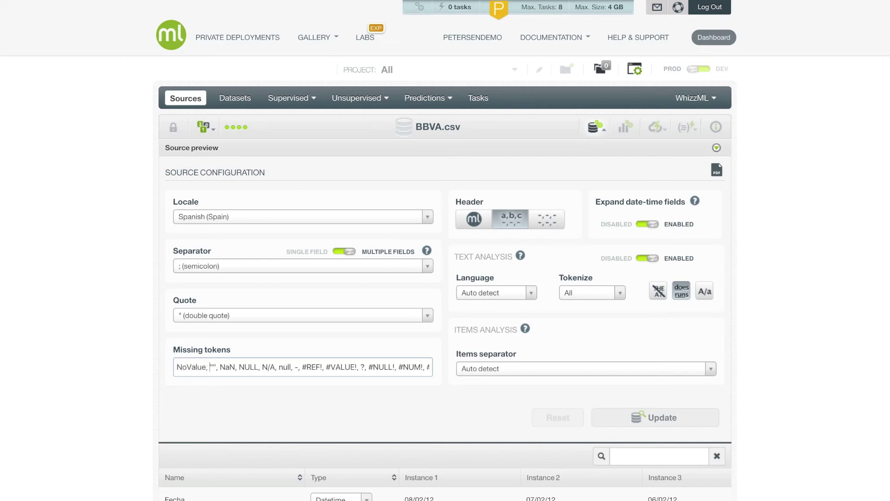
text( NotA)
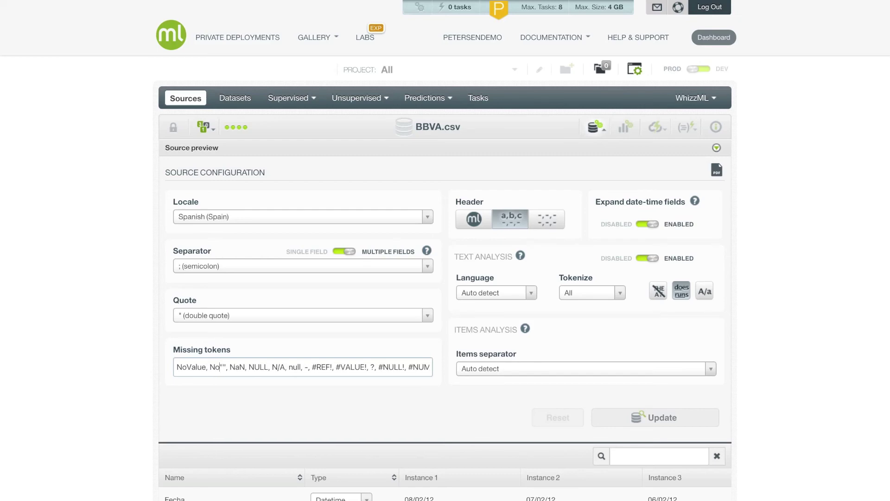
text(Number,)
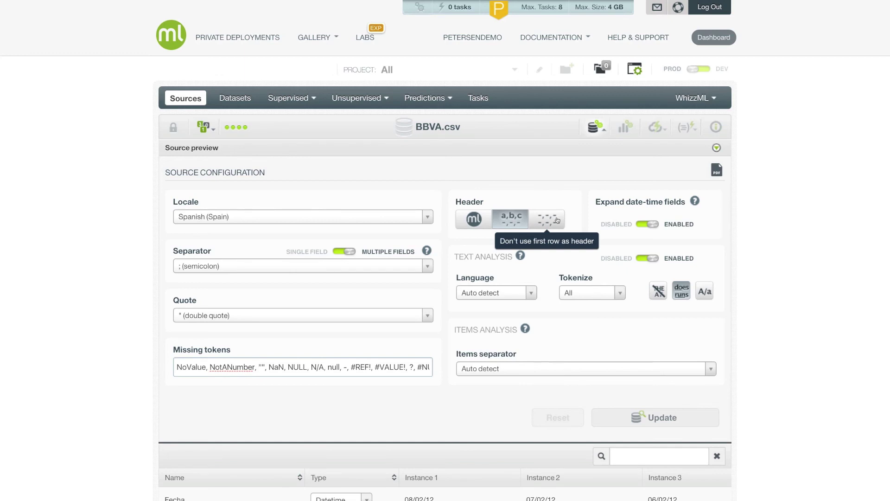
Review the Fecha field and its generated year, month, day-of-month and day-of-week fields.
drag(595, 202, 691, 202)
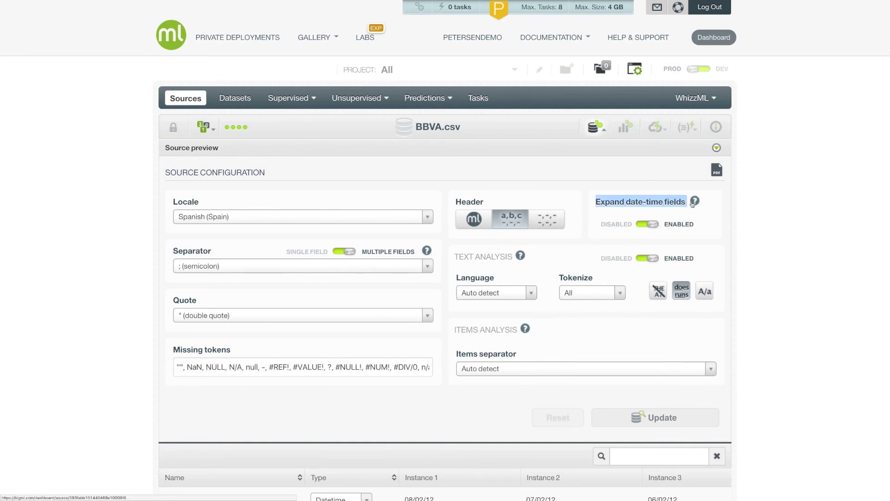
mouse_move(692, 204)
scroll(256, 392, down, 6)
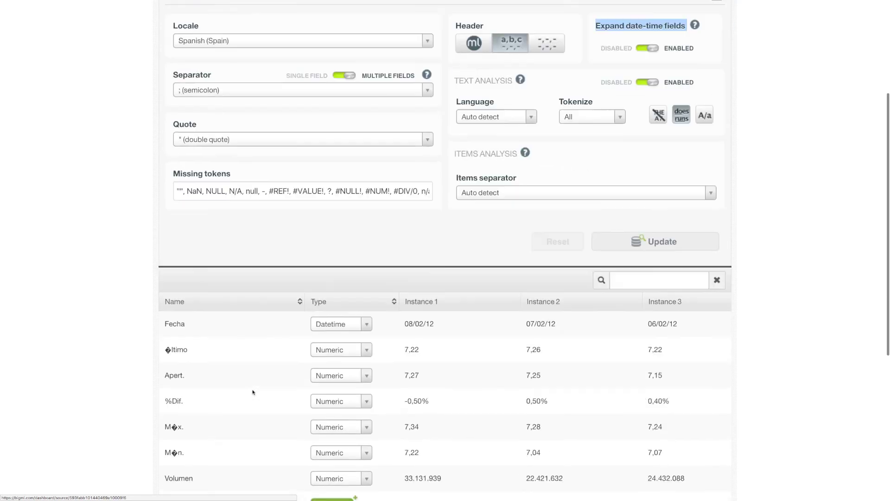
double_click(171, 226)
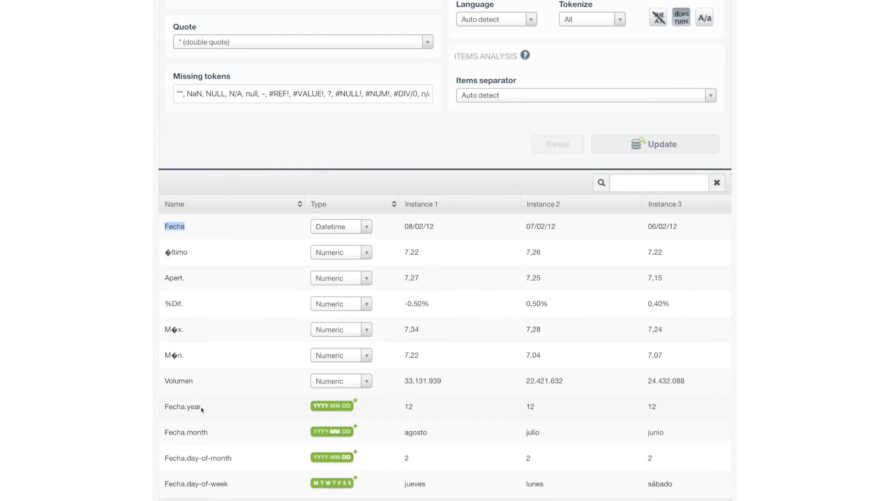
drag(201, 407, 158, 408)
drag(207, 432, 163, 430)
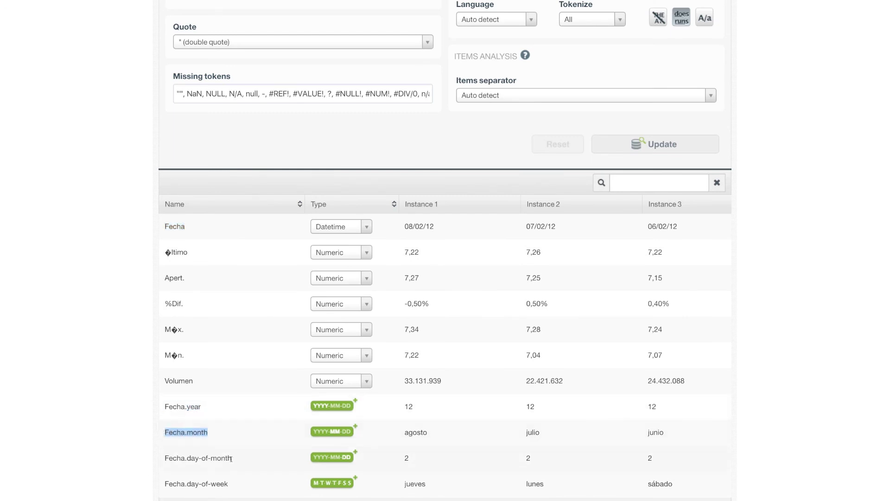
drag(232, 459, 160, 460)
drag(229, 491, 161, 482)
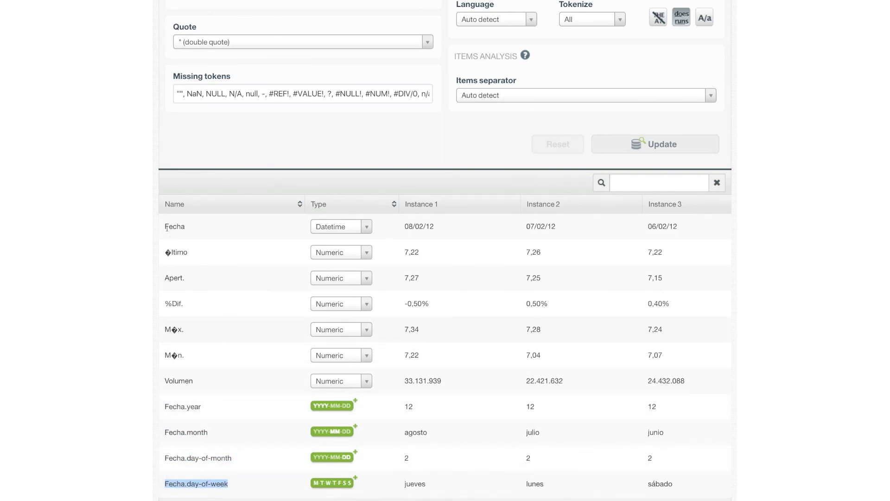
drag(162, 225, 185, 226)
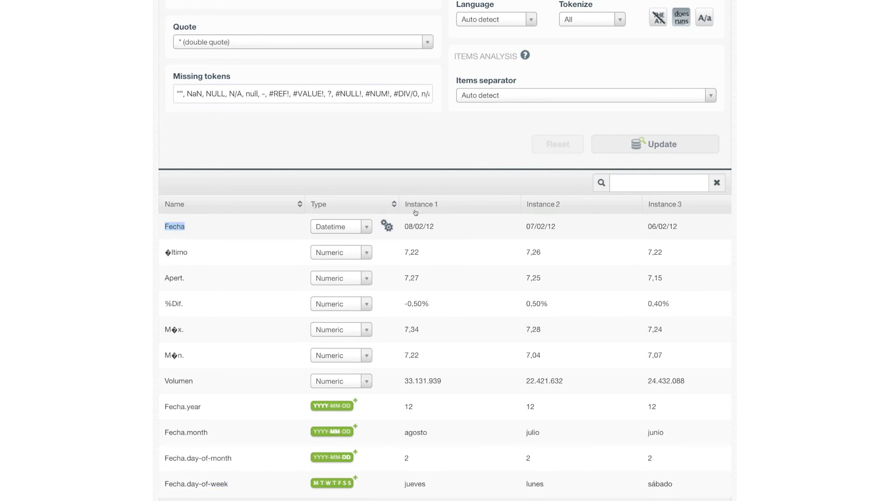
Set Expand date-time fields to Disabled, update the source, and reopen its configuration.
scroll(569, 154, up, 3)
scroll(570, 154, up, 1)
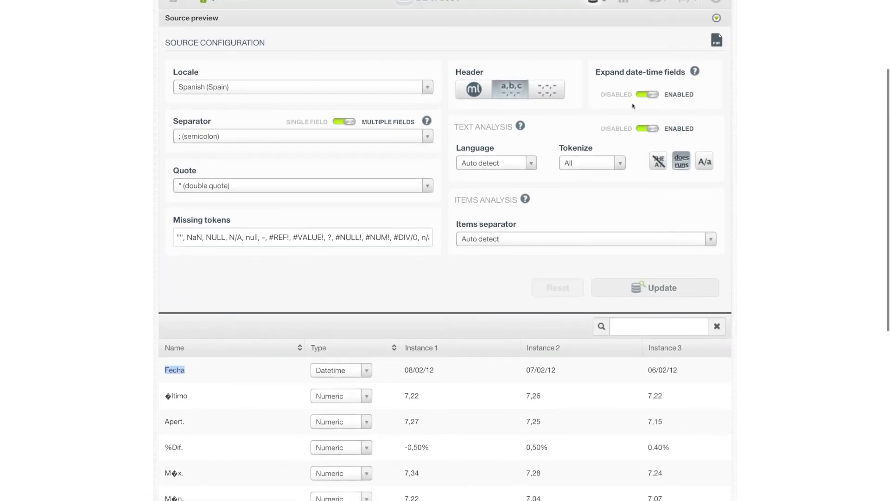
click(642, 94)
scroll(255, 332, down, 5)
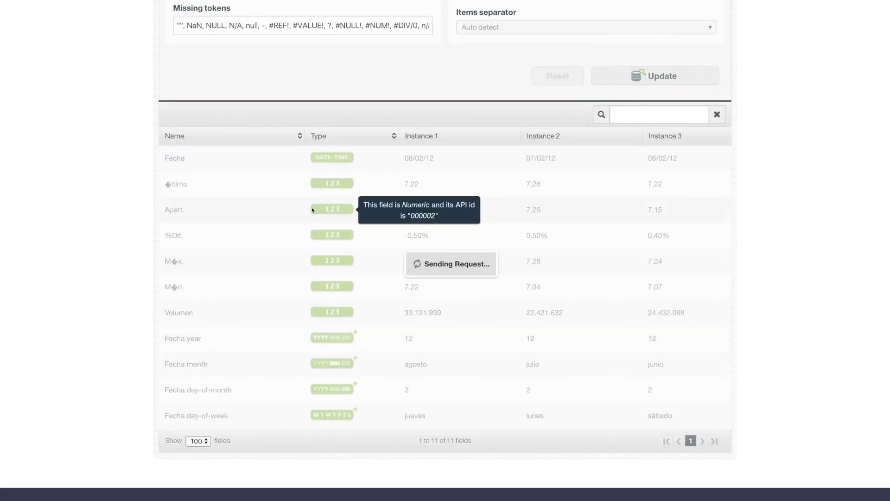
click(595, 152)
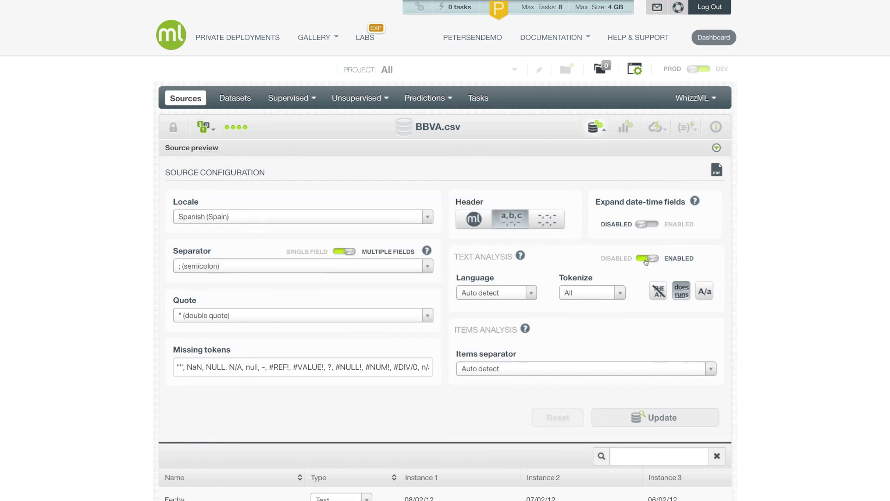
click(492, 293)
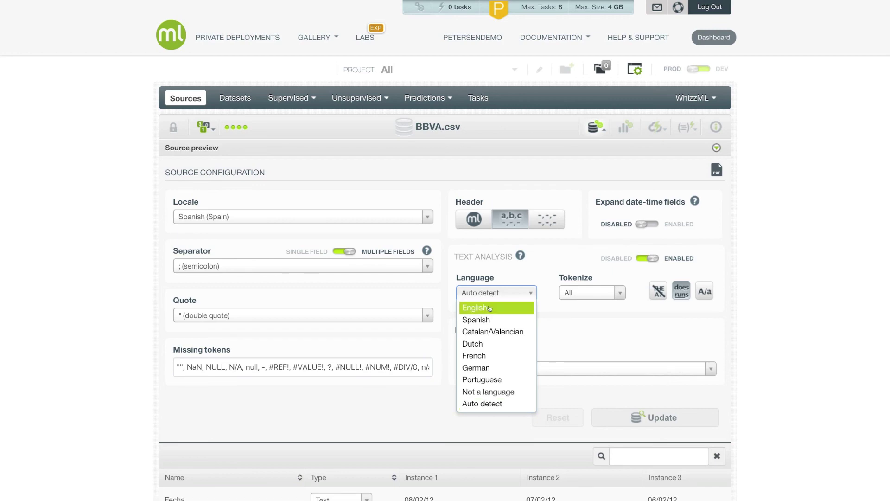
scroll(493, 344, down, 1)
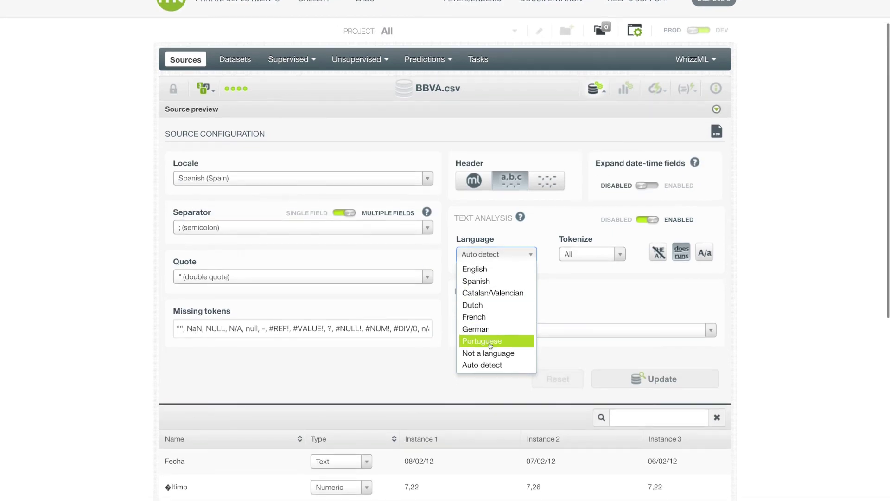
click(482, 384)
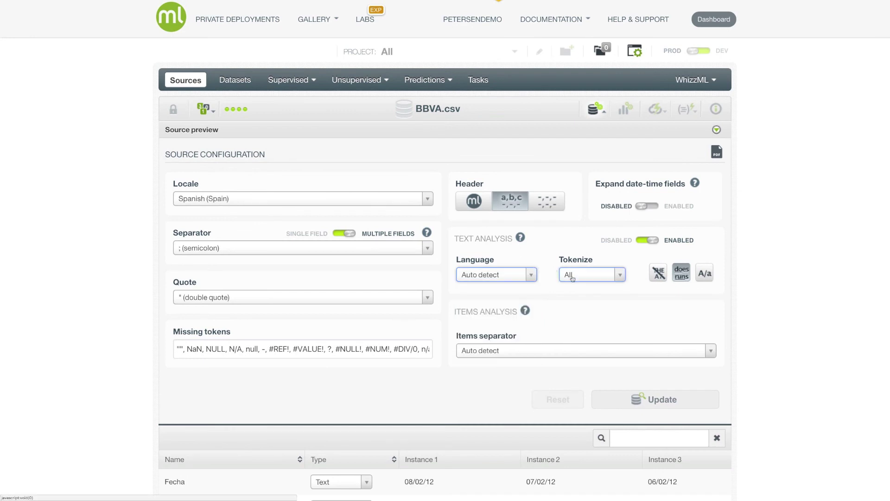
click(572, 277)
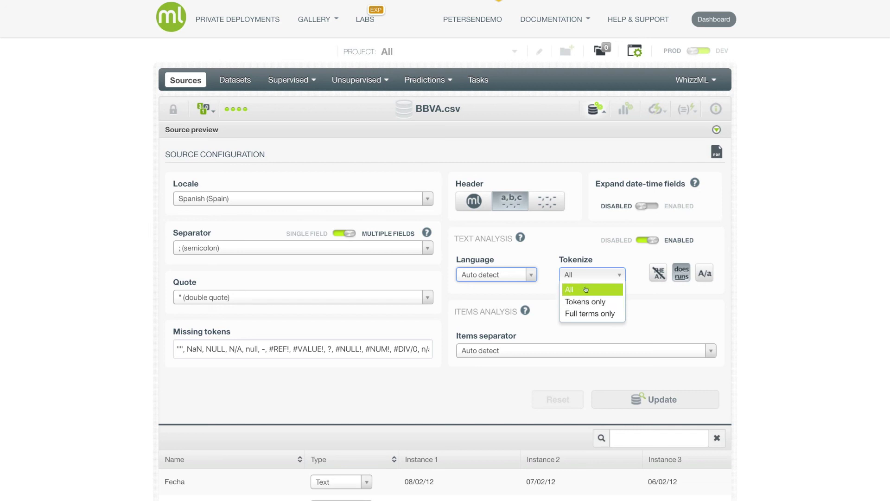
click(586, 289)
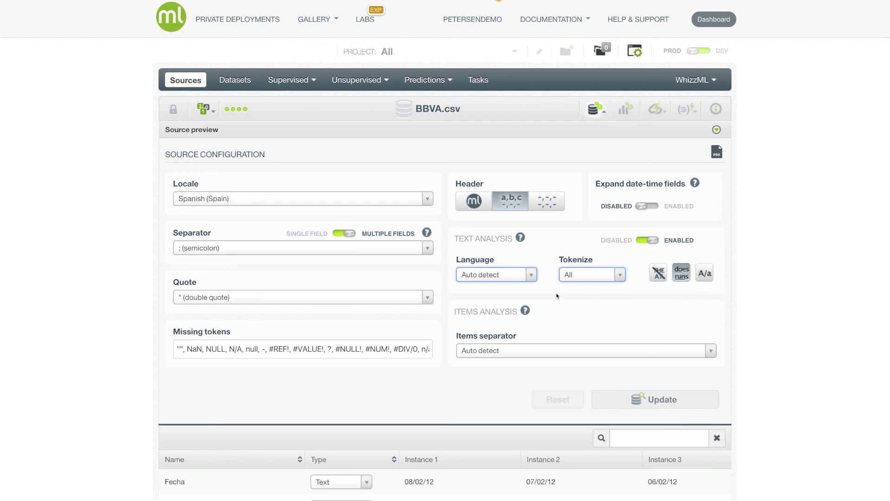
Check the Items Analysis separator choices, keep Auto detect, and advance the Summary slide.
drag(452, 314, 518, 312)
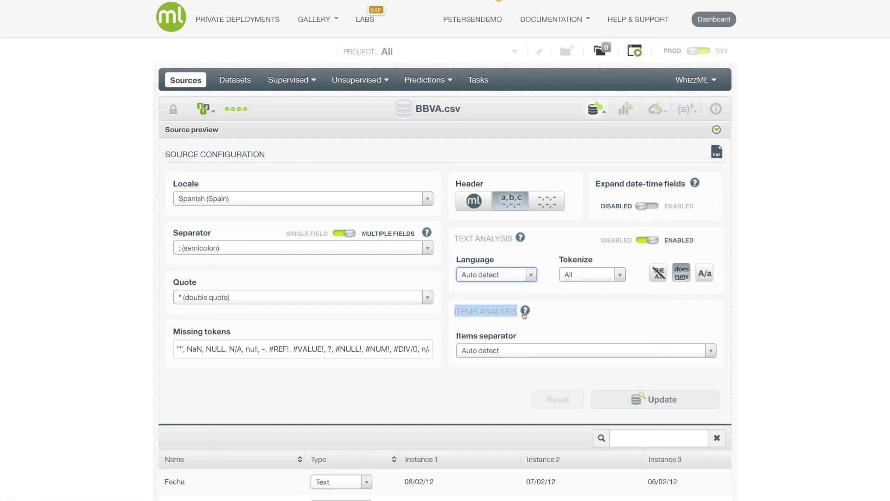
mouse_move(524, 315)
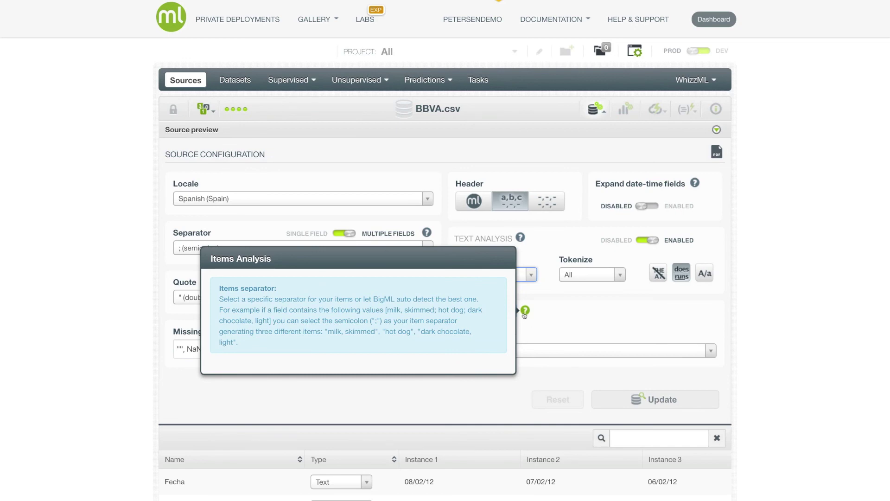
click(521, 347)
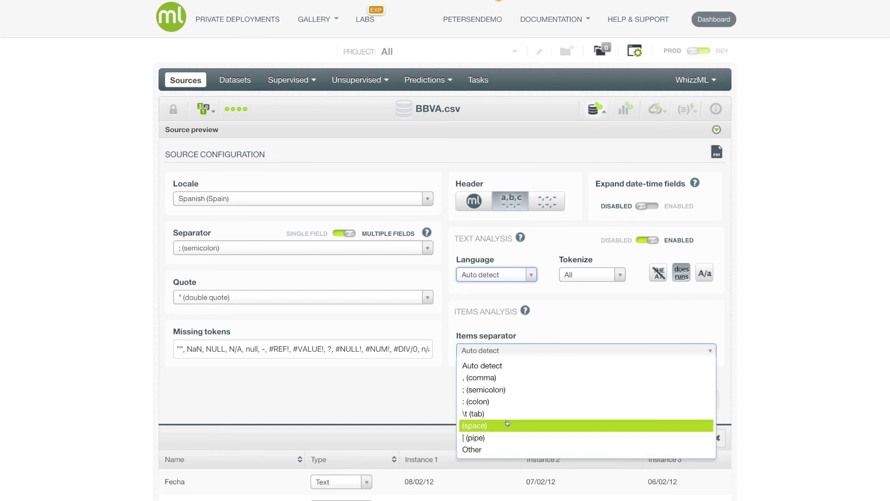
click(528, 333)
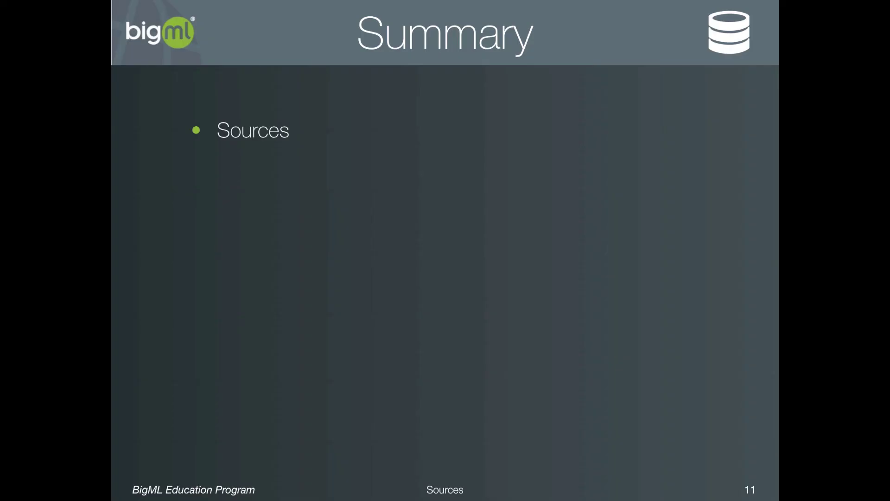
key(Right)
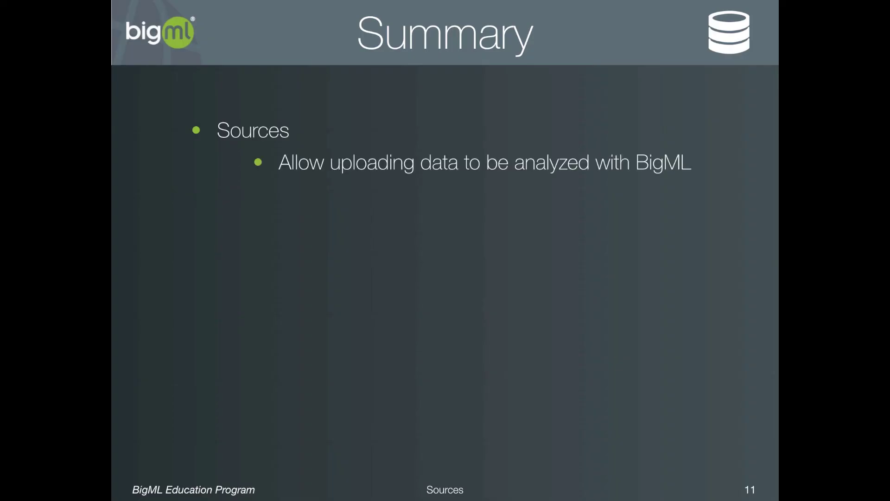